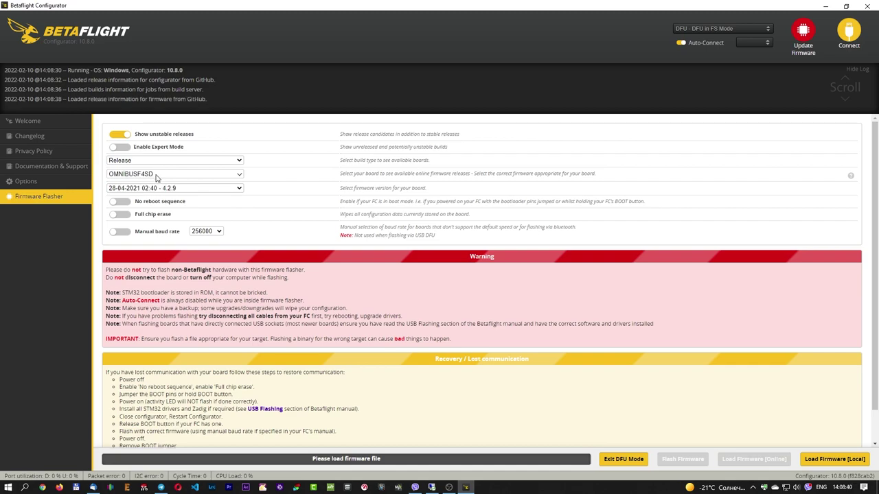
Step: Choose the Release And Release Candidate build type, the MATEKH743 board and firmware version 4.3.0-RC3 for flashing
scroll(157, 178, down, 5)
scroll(153, 175, up, 5)
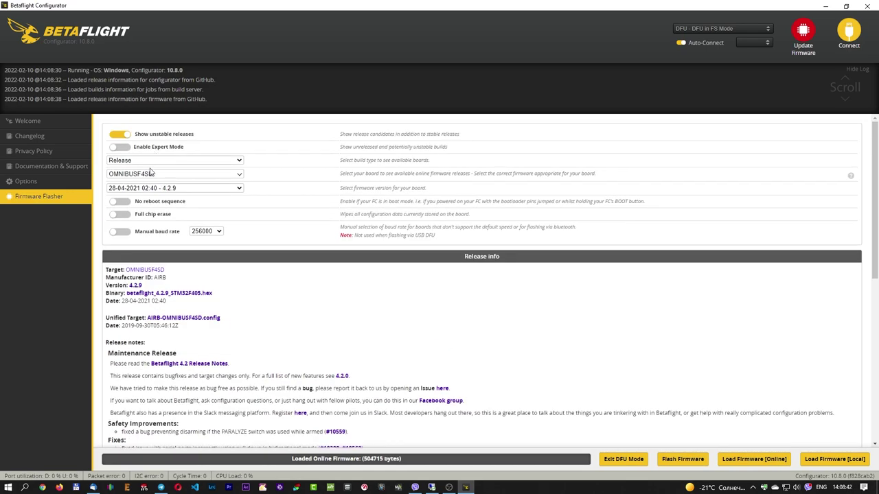
click(151, 160)
click(153, 178)
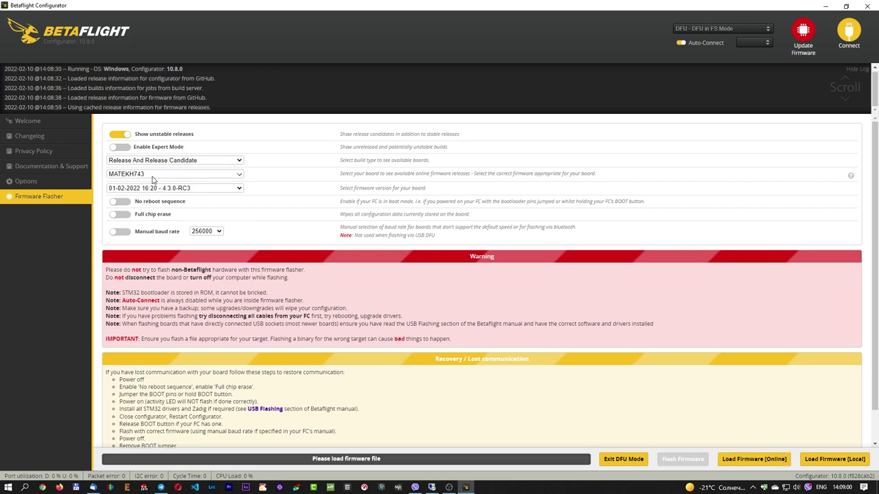
click(152, 175)
click(152, 177)
click(152, 190)
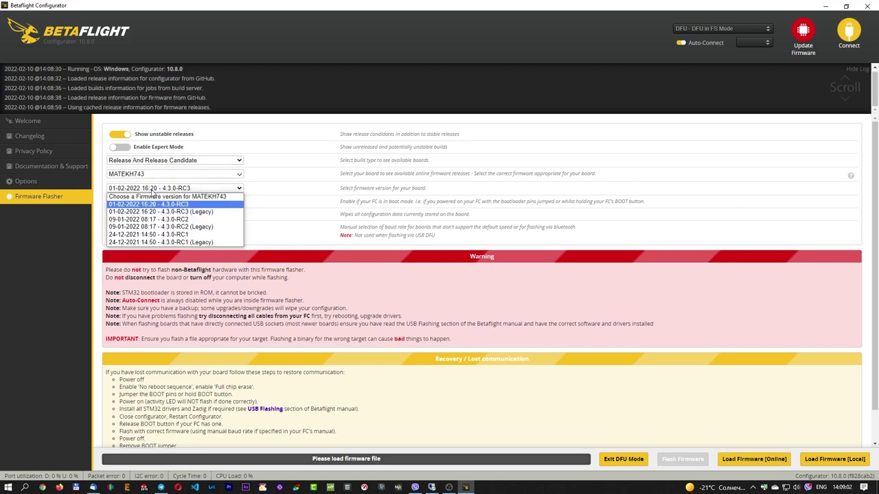
click(155, 207)
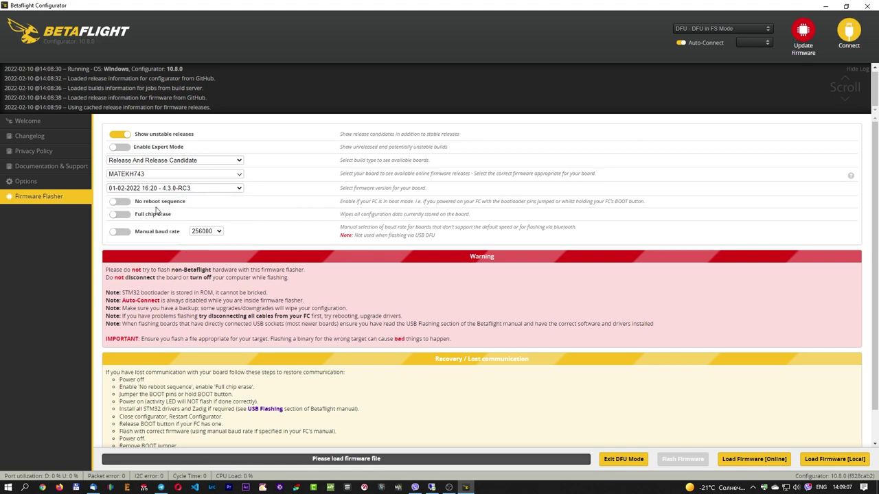
Step: Enable full chip erase and flash the board with the selected firmware loaded from the online source
click(121, 214)
scroll(539, 368, down, 1)
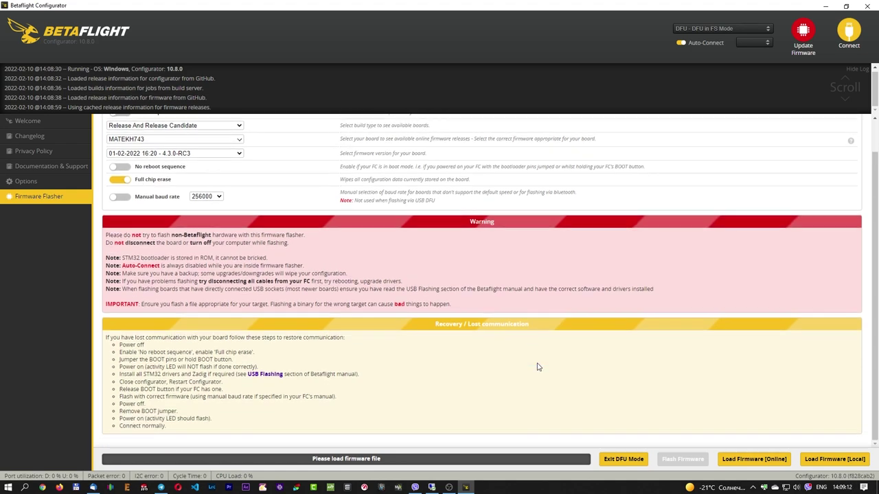
click(767, 459)
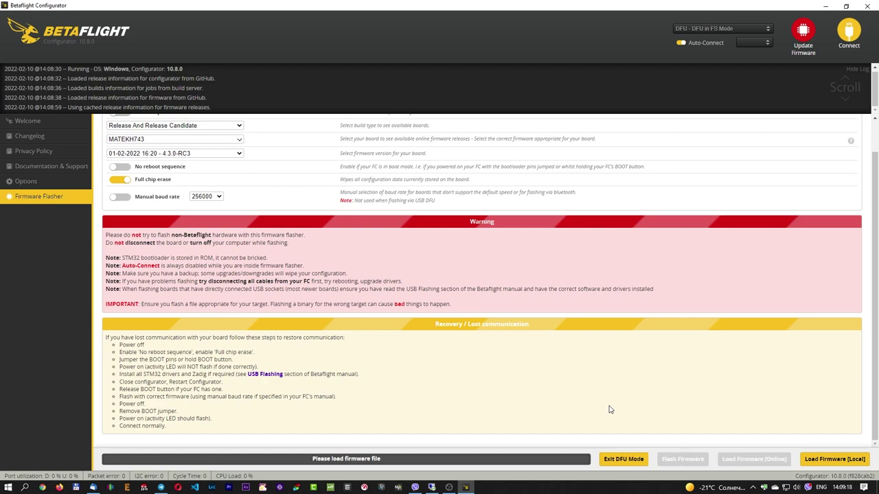
scroll(570, 419, down, 1)
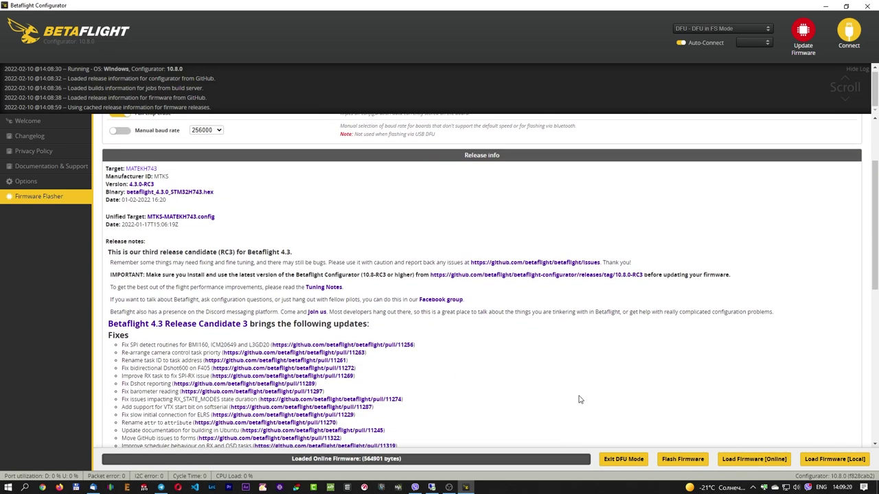
click(679, 459)
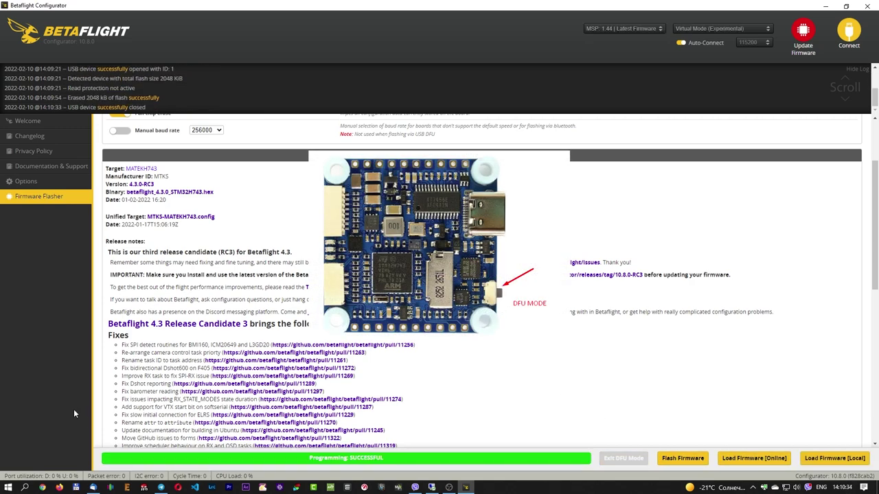
Step: Set the ESC/Motor protocol to DSHOT300 in the motor settings
click(24, 227)
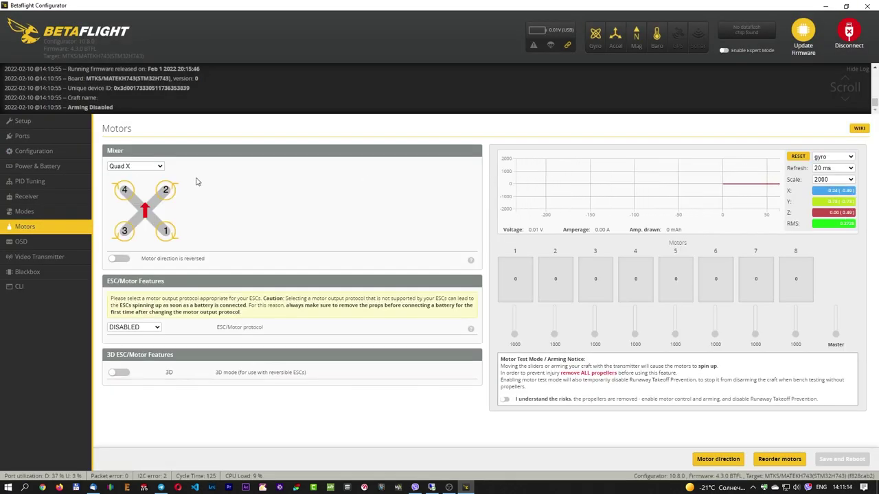
click(122, 328)
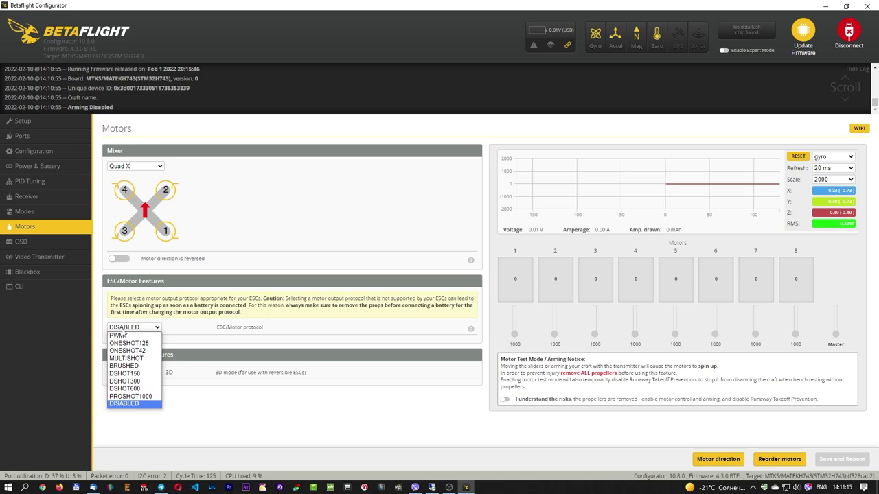
click(139, 382)
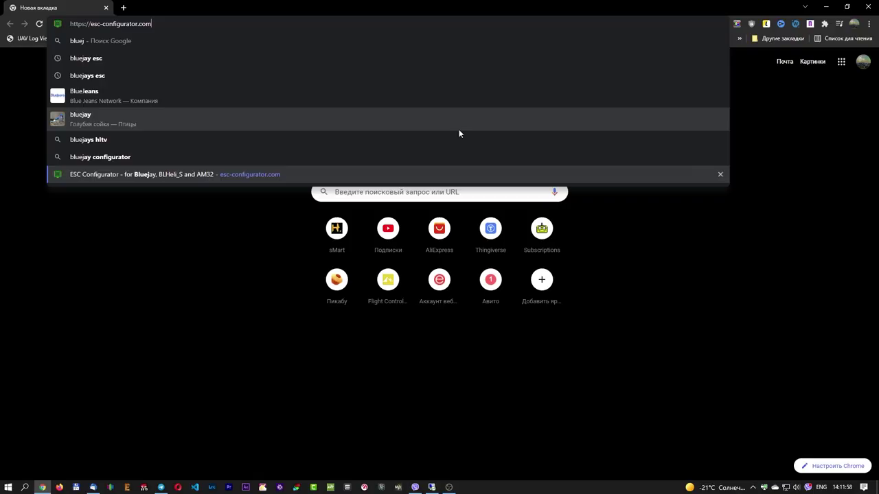
Step: Open esc-configurator.com in Chrome and connect it to the flight controller on Betaflight STM32H743 (COM27)
key(Return)
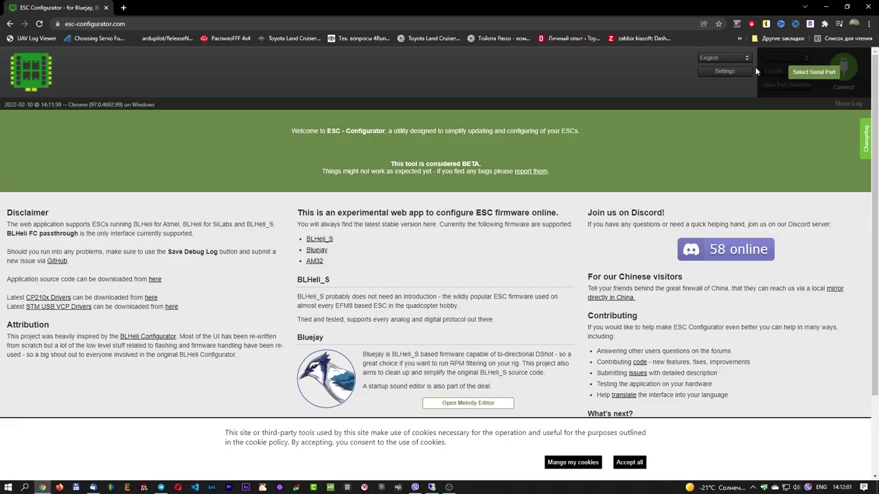
click(800, 72)
click(226, 76)
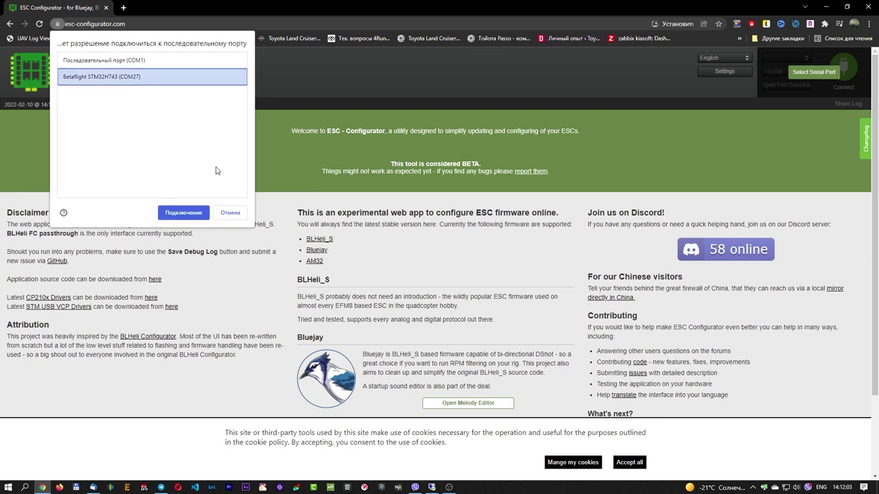
click(184, 212)
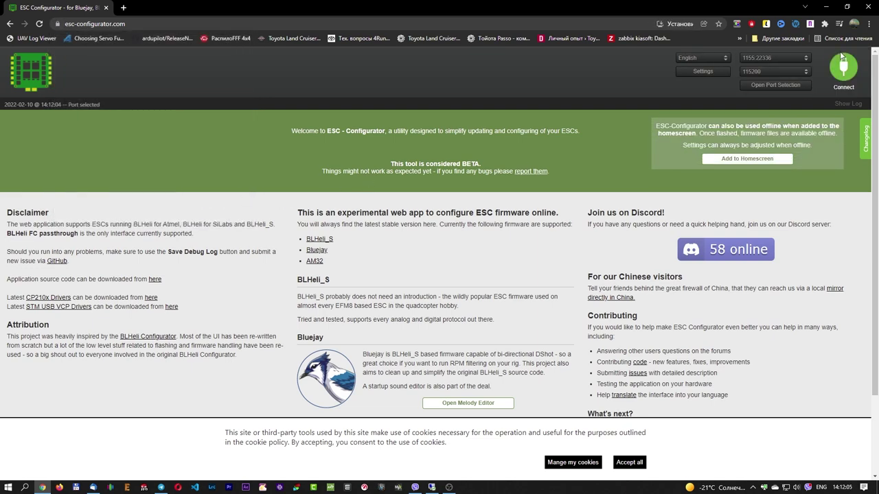
click(842, 59)
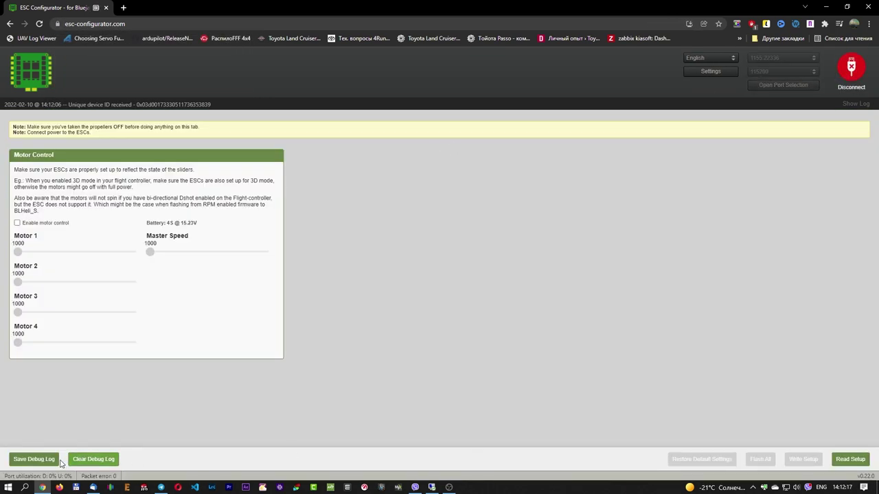
Step: Read the ESC setup and flash all J-H-15 ESCs with Bluejay version 0.16 at PWM frequency 24
click(850, 460)
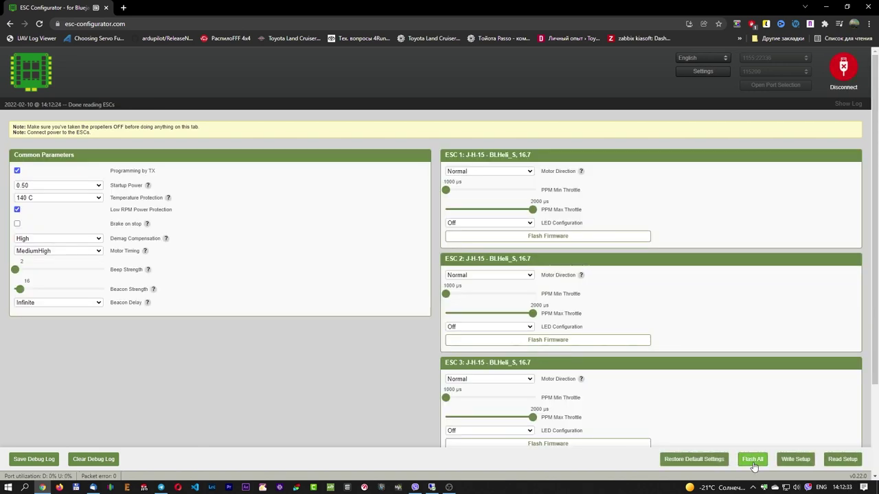
click(760, 459)
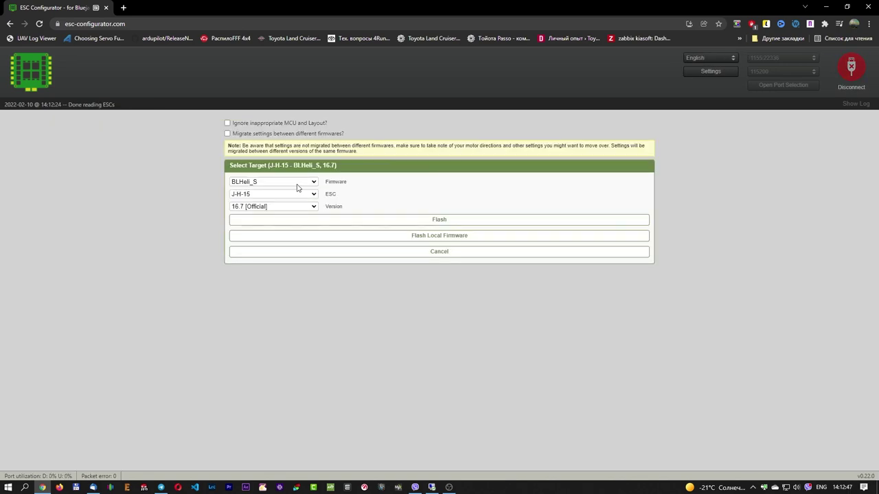
click(295, 184)
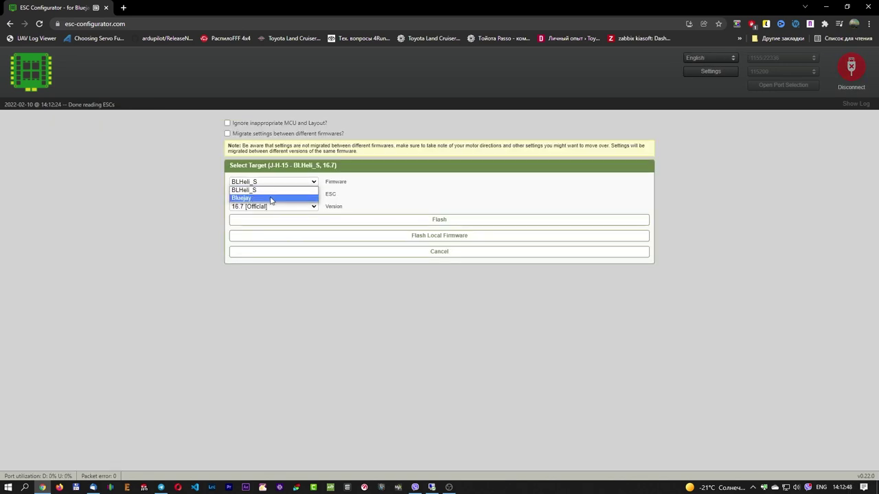
click(271, 197)
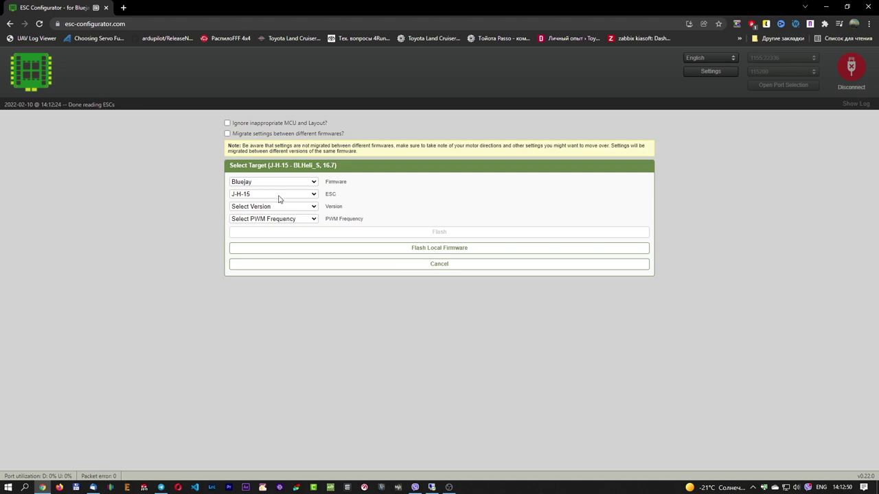
click(274, 207)
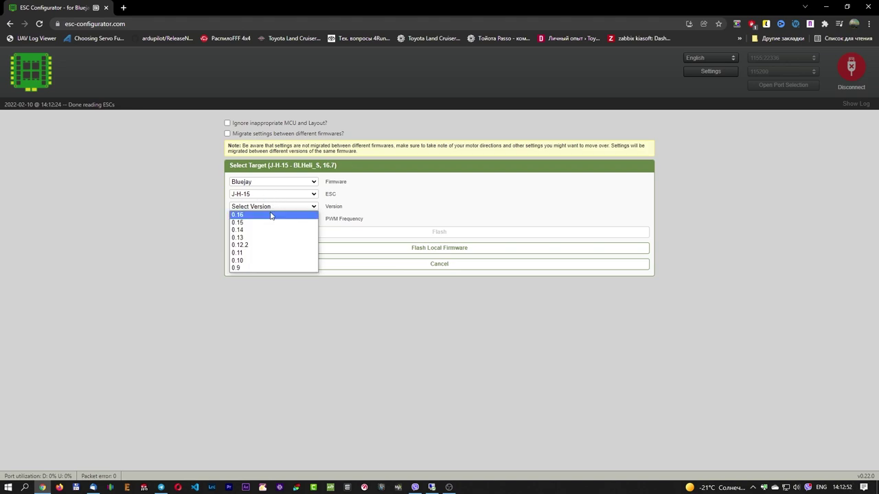
click(271, 215)
click(272, 220)
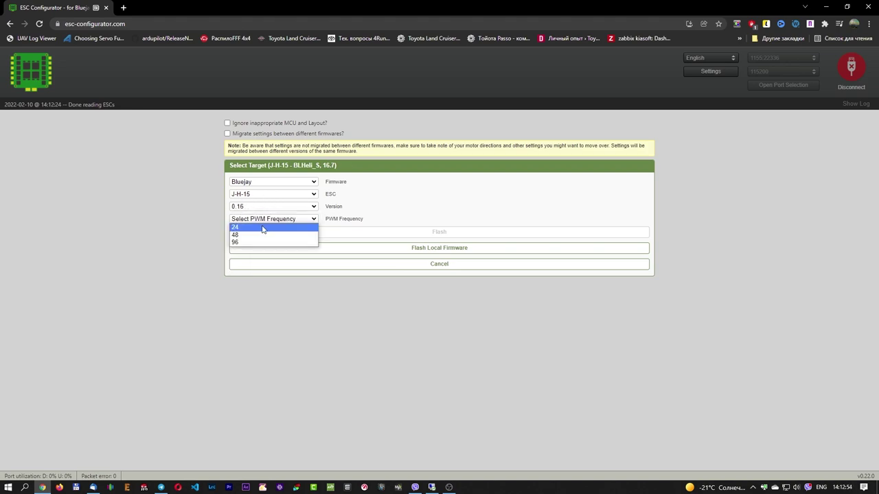
click(266, 227)
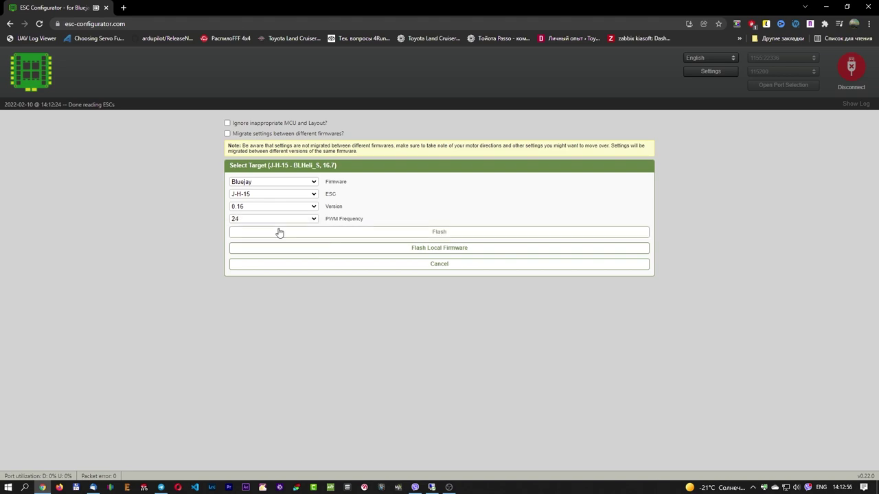
click(449, 238)
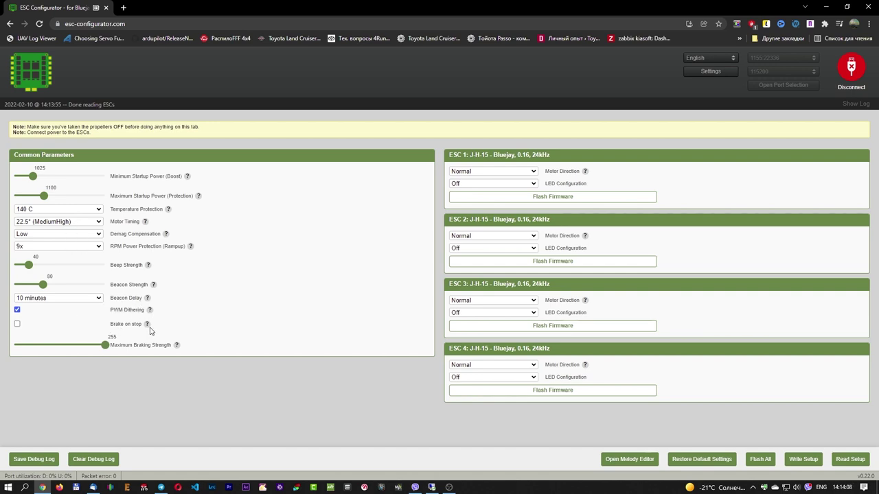
Step: Test-spin motor 2 at low speed in ESC Configurator, and run all motors together with the master slider in Betaflight Configurator
mouse_move(147, 327)
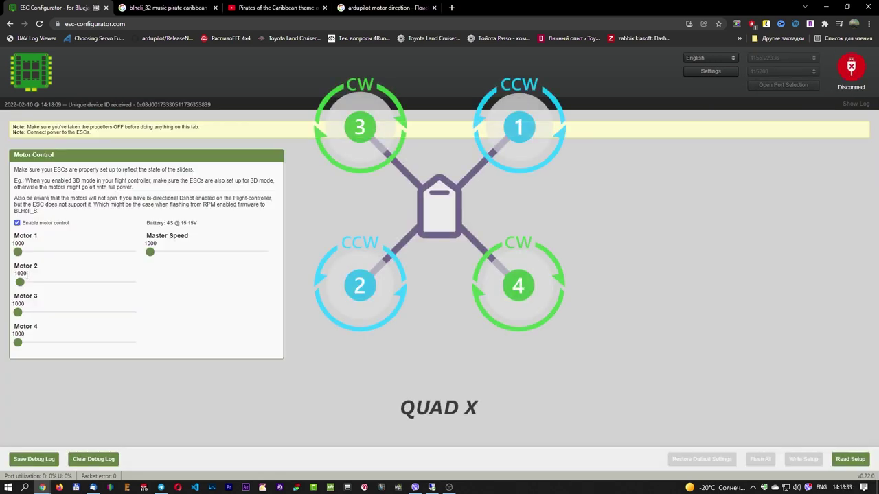
drag(28, 278, 22, 281)
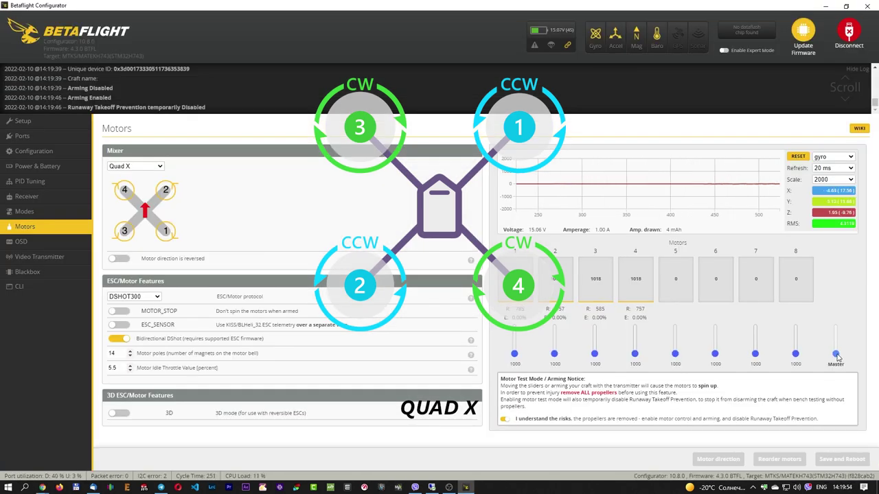
scroll(835, 357, up, 2)
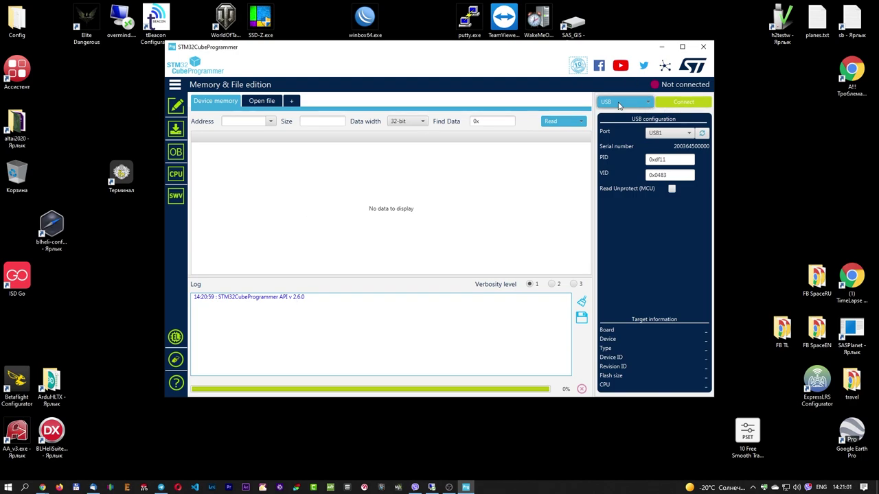
Step: Switch to STM32CubeProgrammer, open arducopter_with_bl.hex and write it to the flight controller
click(252, 104)
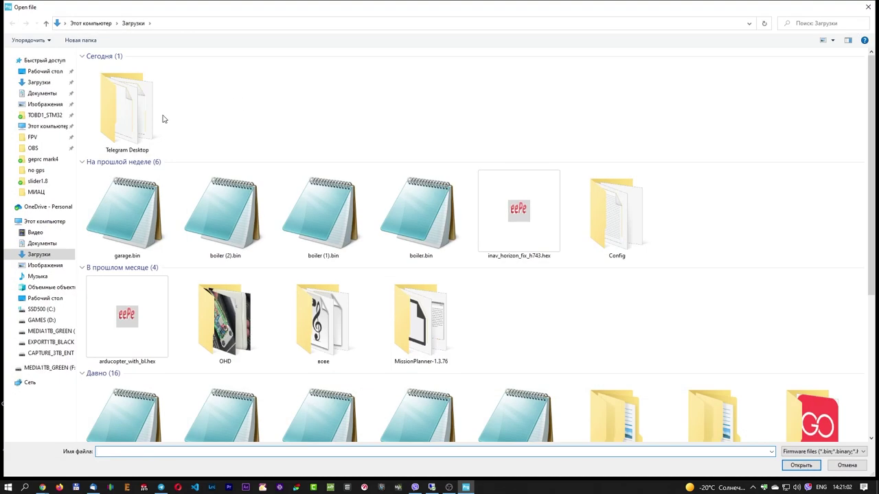
double_click(125, 319)
click(569, 123)
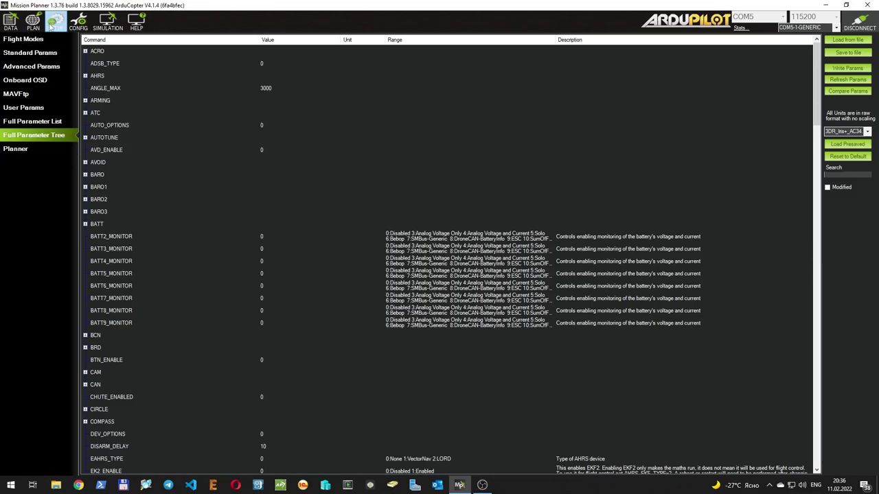
Step: In Mission Planner's mandatory hardware setup, set the frame class to quadcopter
click(55, 22)
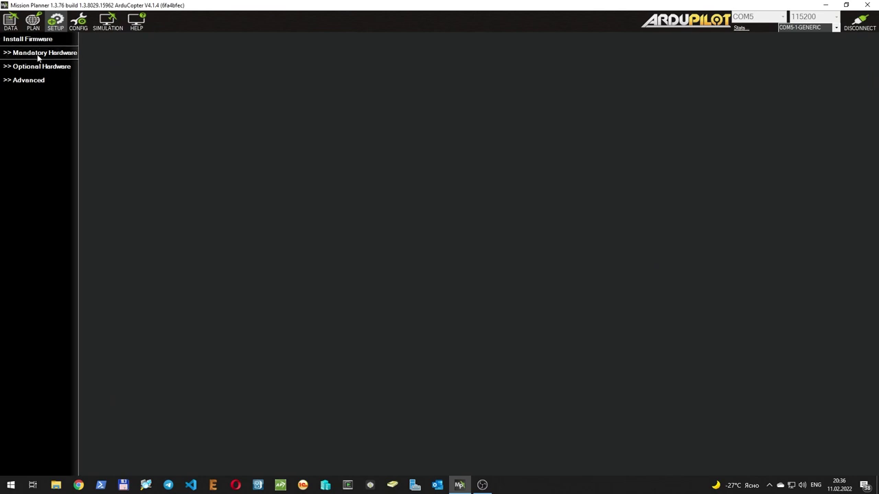
click(38, 55)
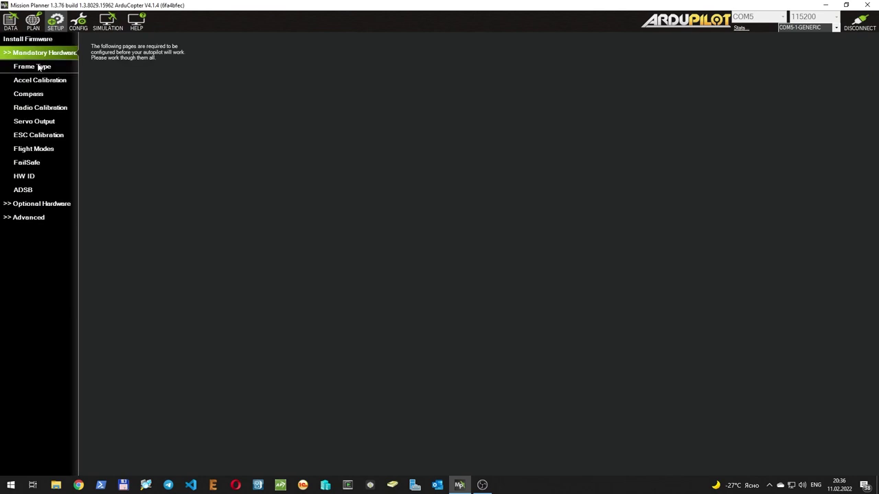
click(41, 67)
click(136, 69)
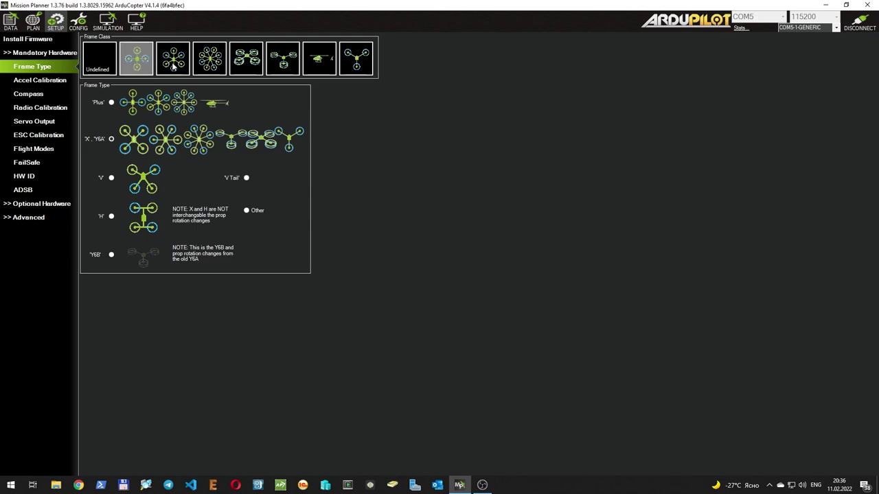
click(137, 59)
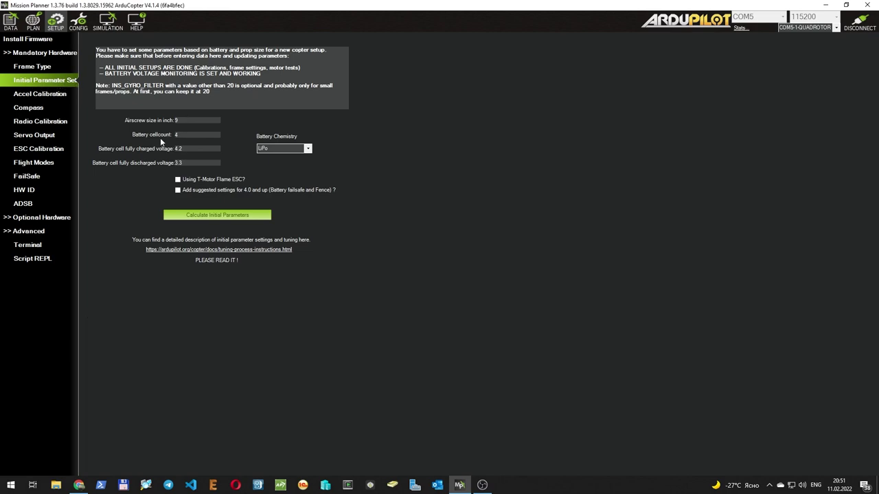
Step: Calculate the initial parameters for an airscrew size of 5 inches and LiPo battery chemistry
drag(181, 120, 153, 121)
text(5)
click(307, 148)
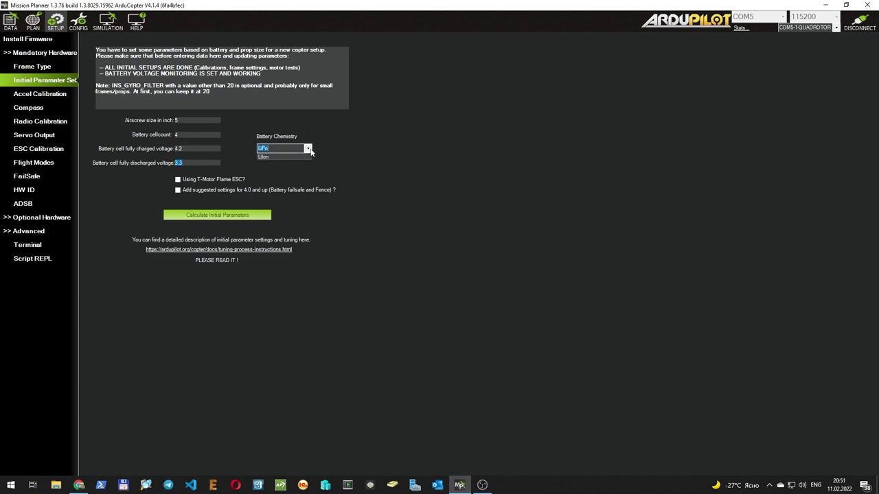
click(271, 158)
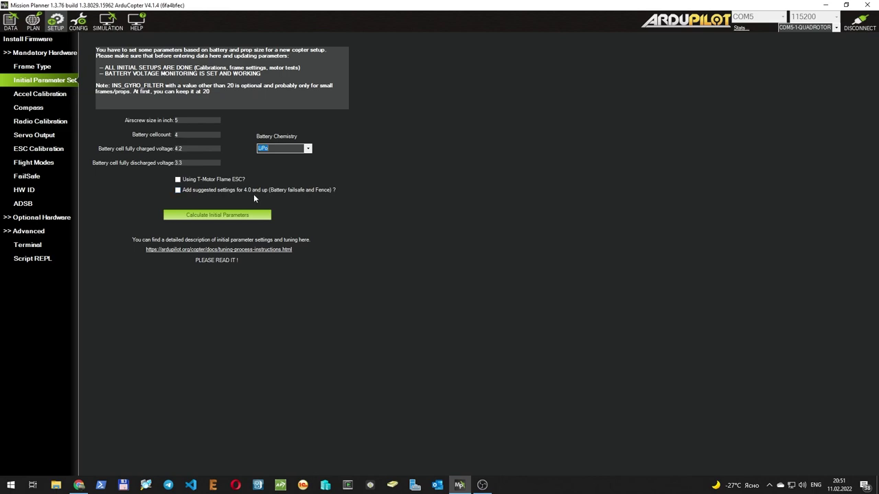
click(225, 217)
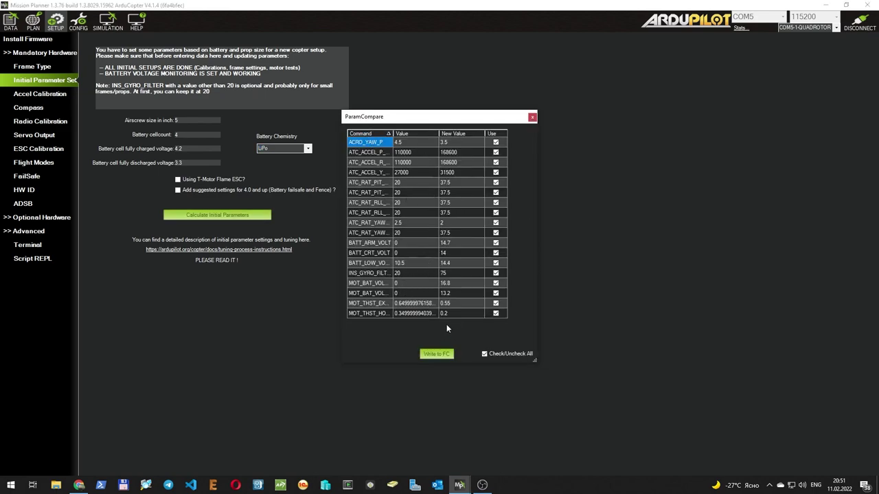
Step: Write all the calculated initial parameters to the flight controller and dismiss the message
click(439, 353)
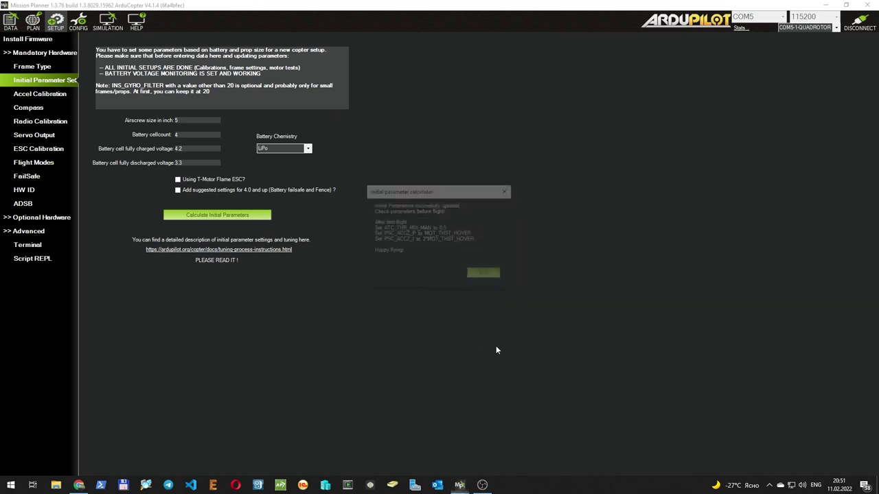
click(493, 275)
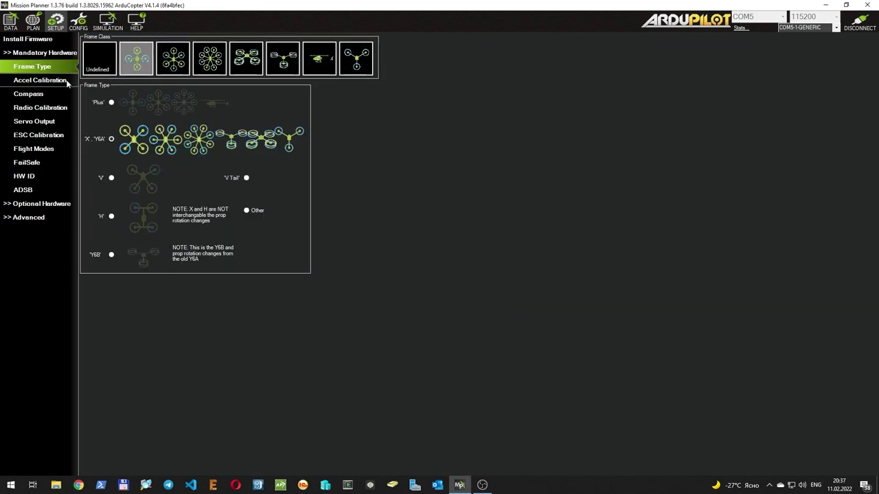
Step: In the advanced parameters, set the board orientation AHRS_ORIENTATION to Roll180
click(40, 81)
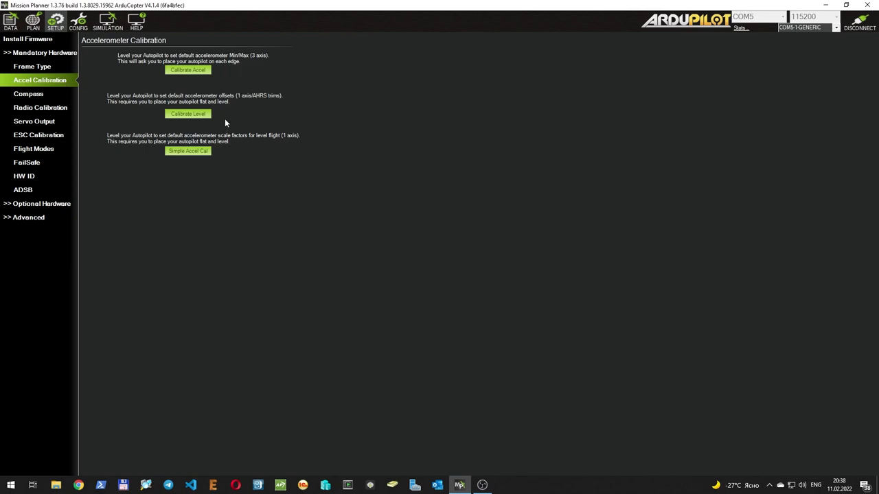
click(78, 21)
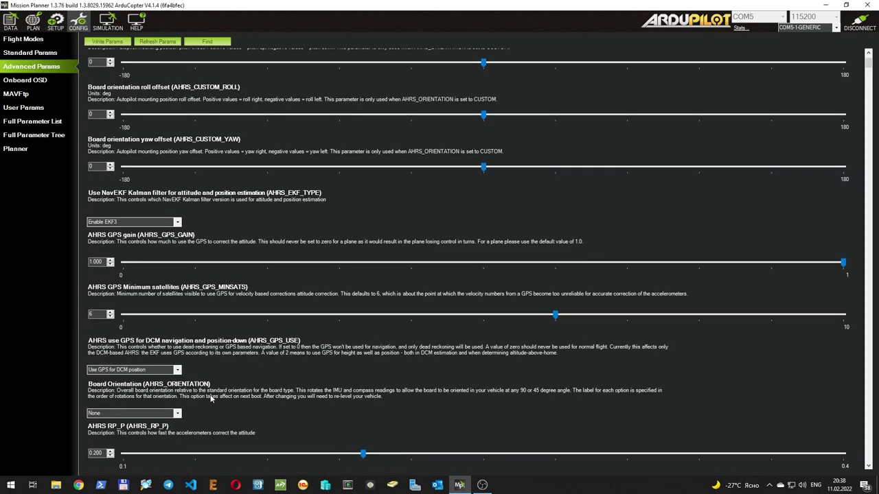
click(178, 414)
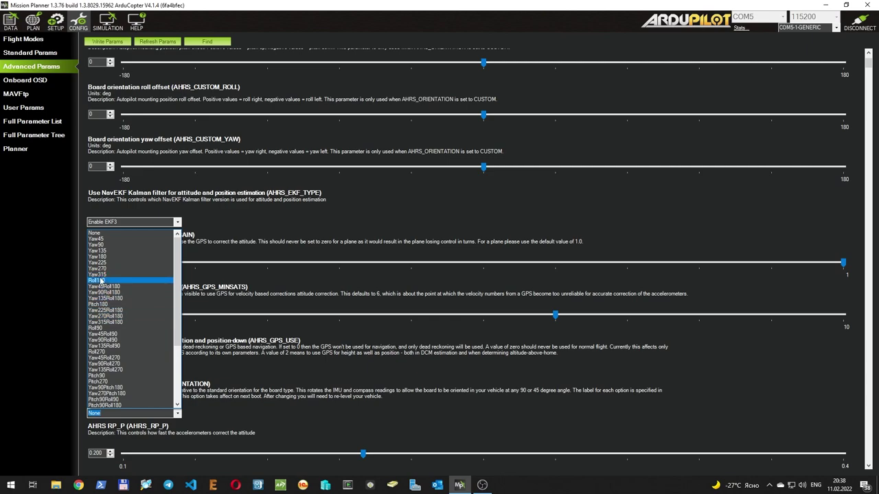
click(101, 280)
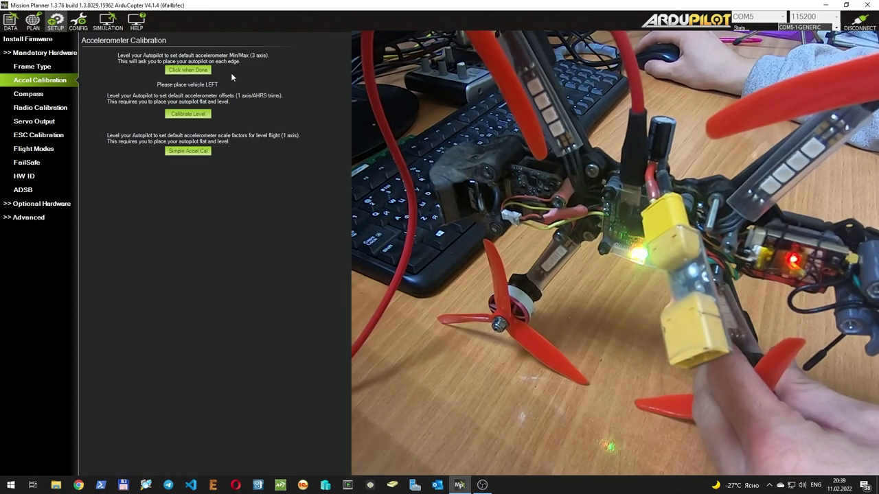
Step: Complete the 3-axis accelerometer calibration by confirming the left, nose-down, nose-up and back positions
click(188, 71)
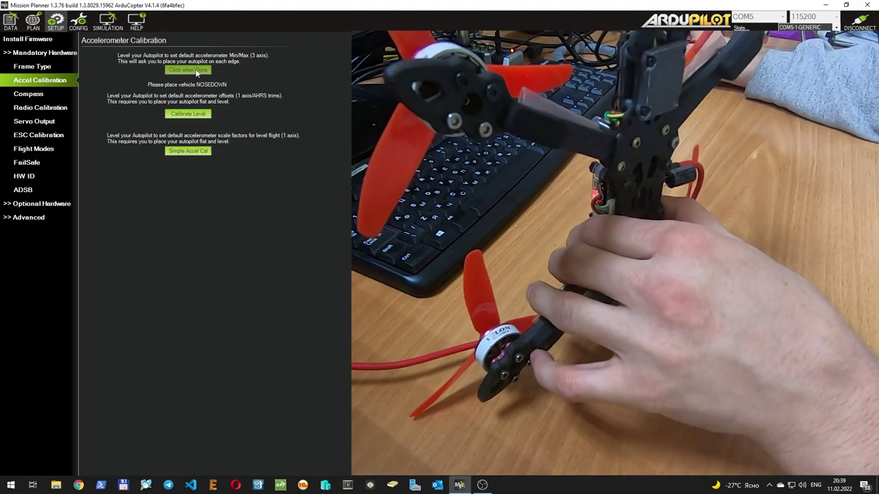
click(197, 72)
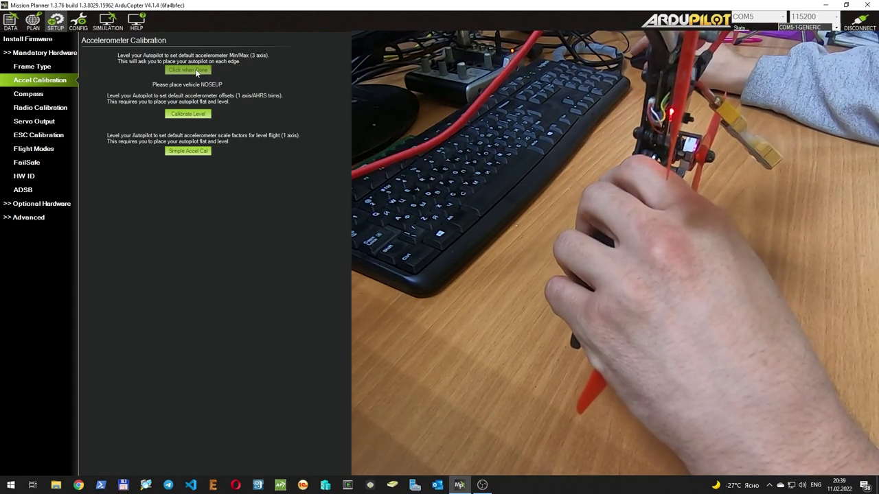
click(197, 71)
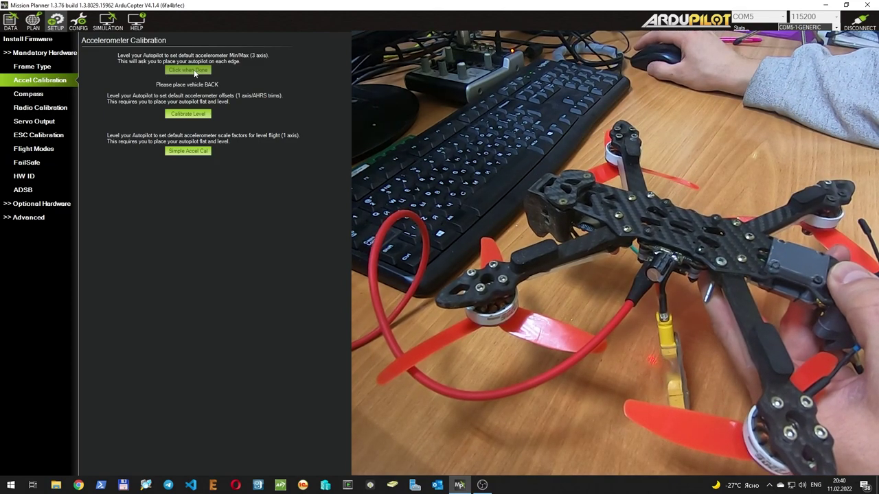
click(195, 71)
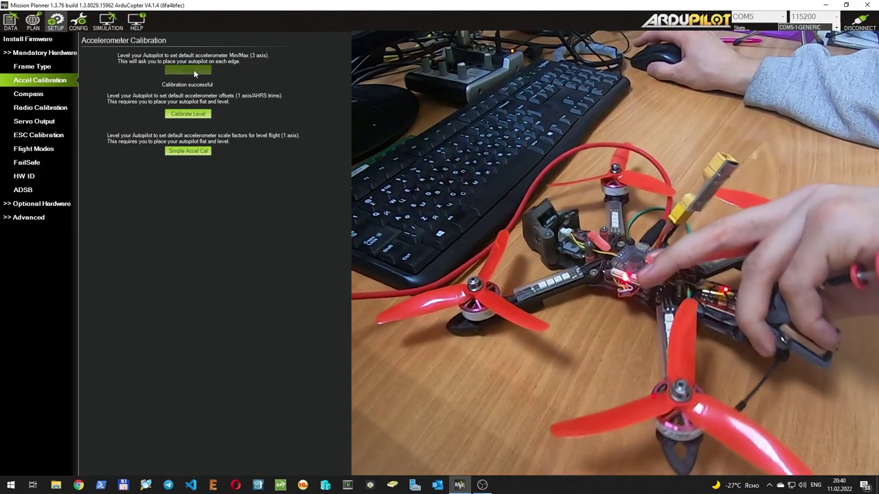
Step: Start the onboard magnetometer calibration for the HMC5883 compass, and close the temp tools window
click(62, 97)
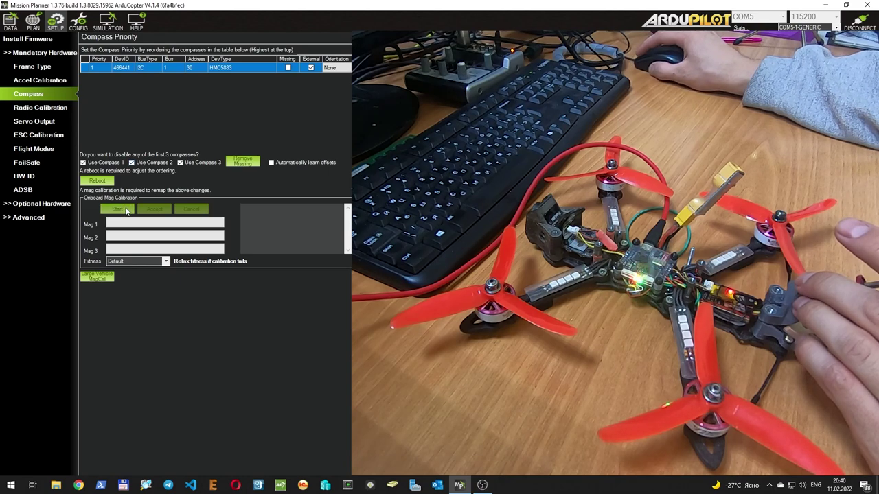
click(127, 211)
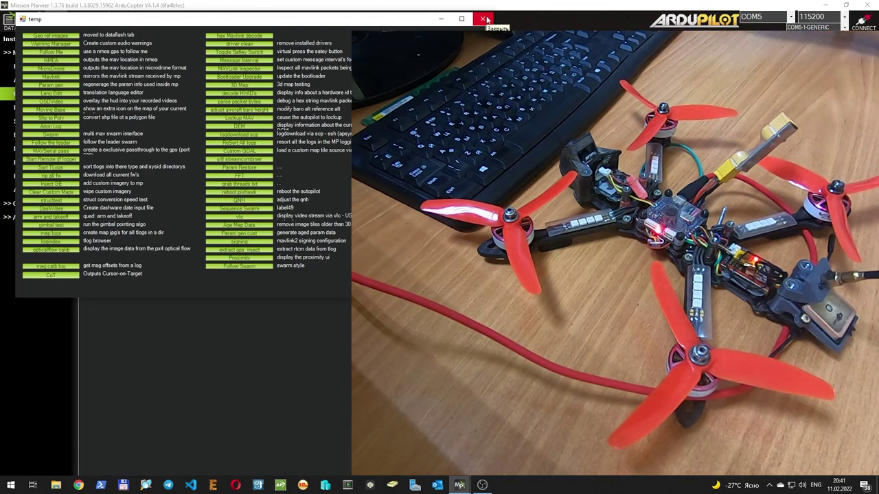
click(485, 19)
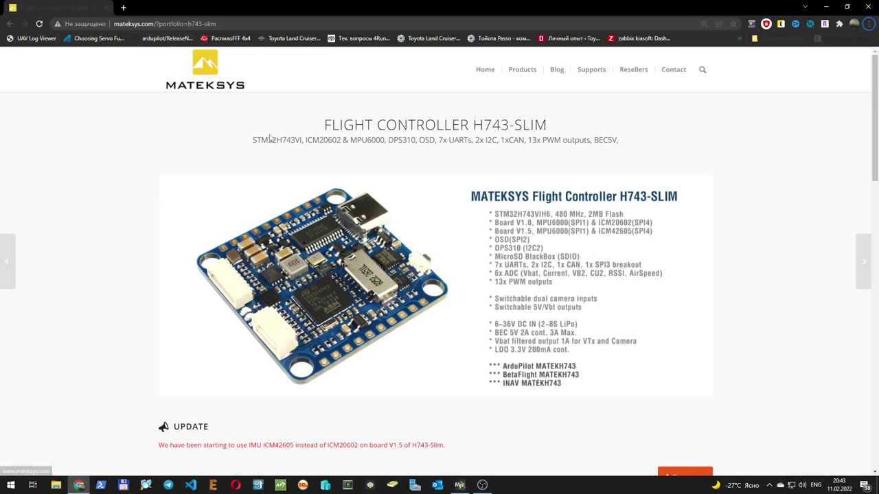
Step: On the Mateksys H743-SLIM page in the browser, read the V1.5 board notes on ArduPilot, INAV and BetaFlight support
scroll(434, 213, down, 5)
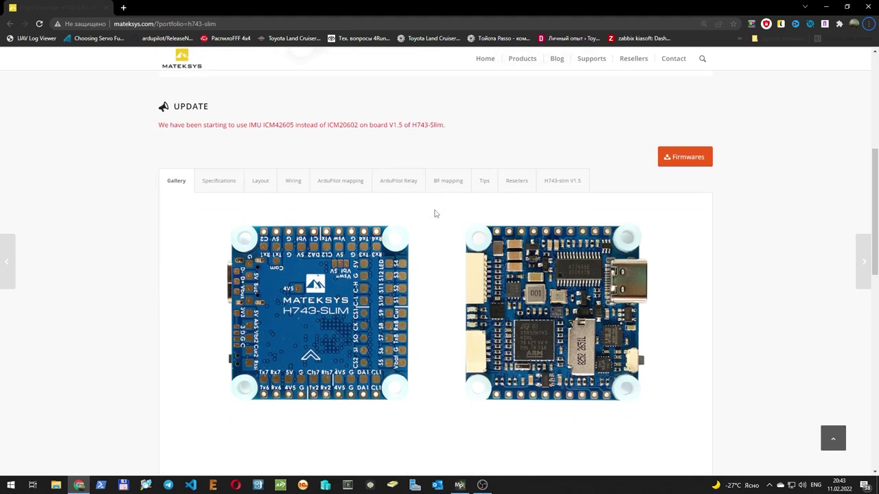
click(557, 185)
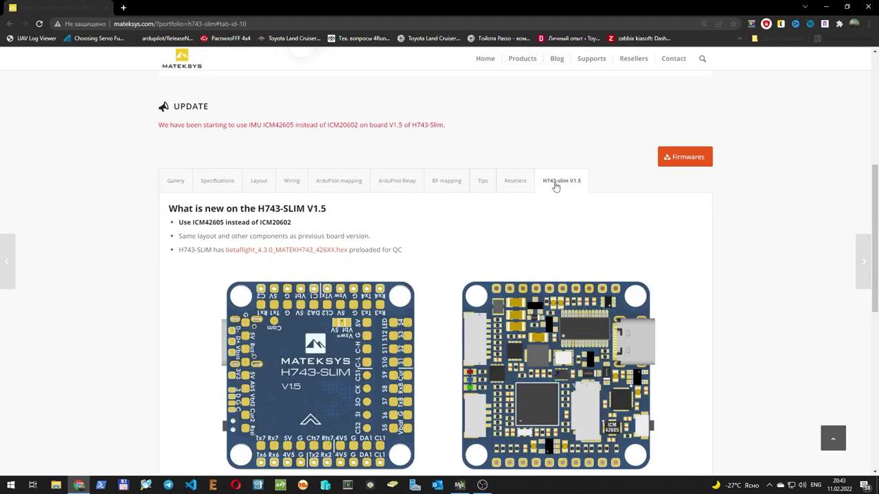
scroll(556, 185, down, 5)
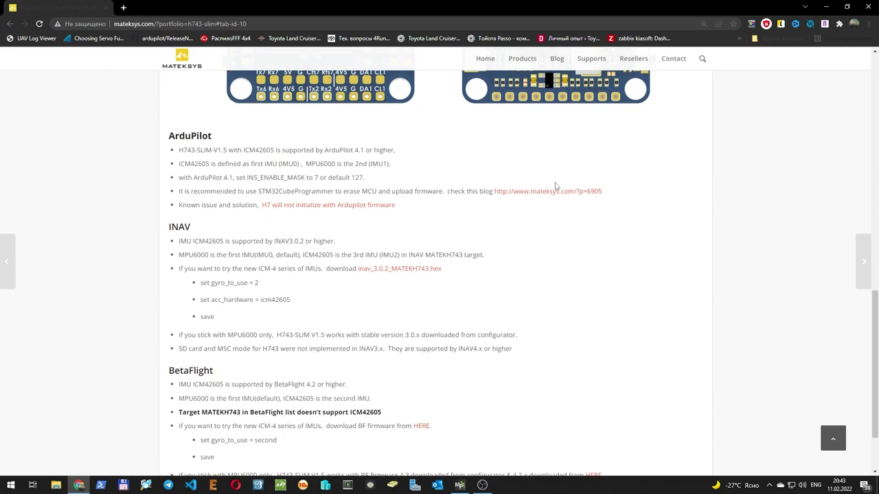
scroll(556, 185, up, 5)
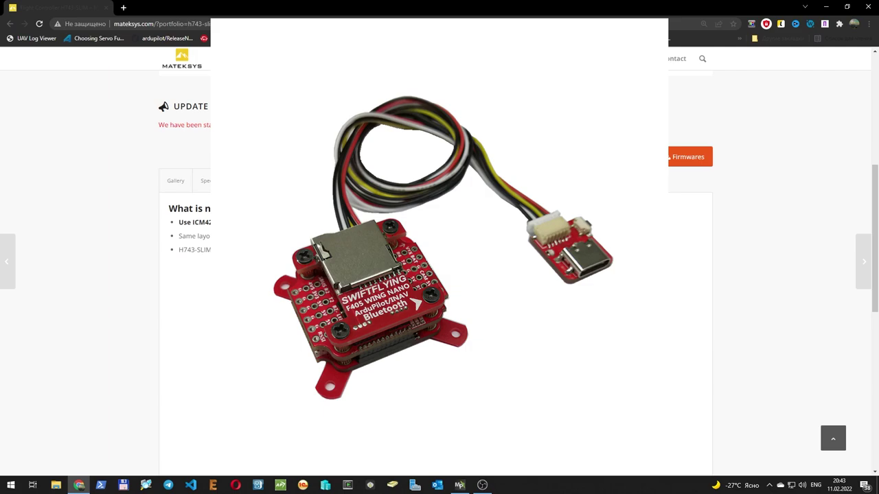
Step: Look over the ArduPilot mapping table and examine the multirotor wiring diagrams for the ESC, receiver and GPS
click(341, 181)
scroll(285, 144, down, 1)
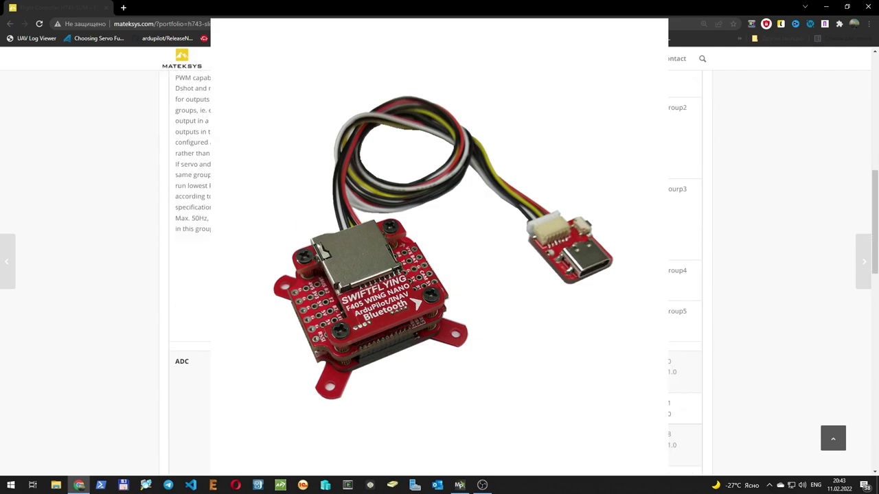
scroll(285, 143, up, 1)
click(291, 182)
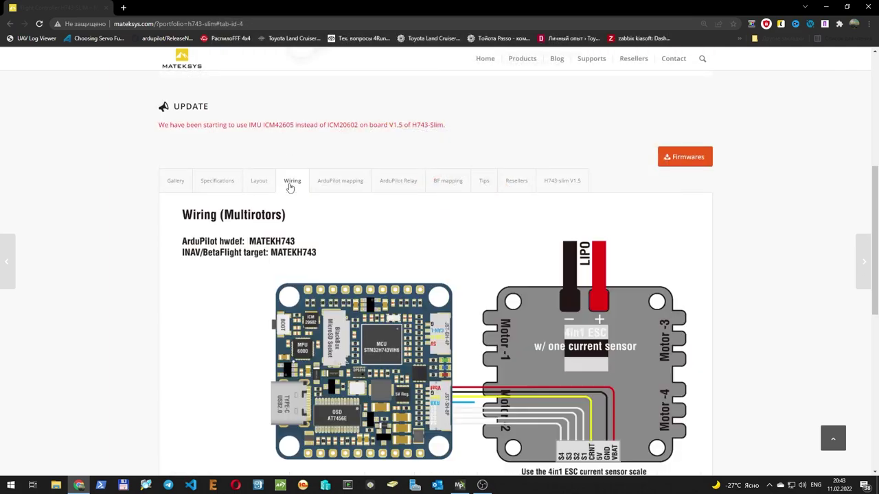
scroll(335, 203, down, 6)
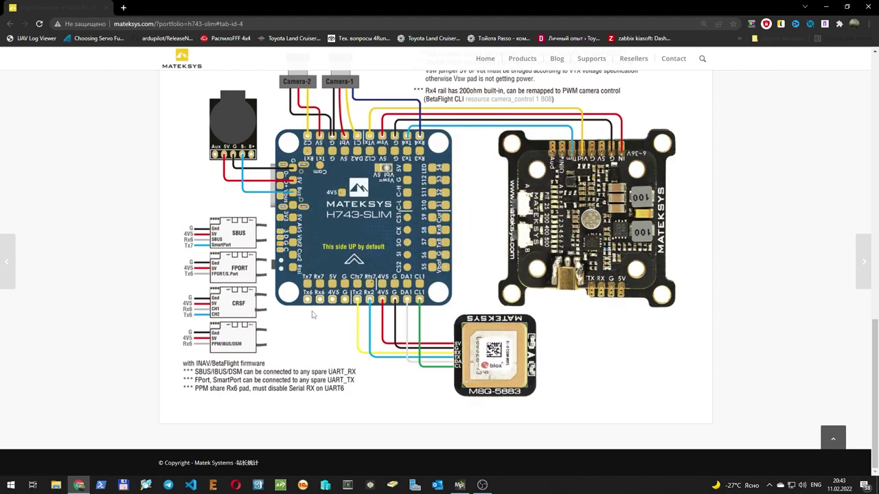
scroll(422, 286, up, 7)
scroll(403, 178, down, 1)
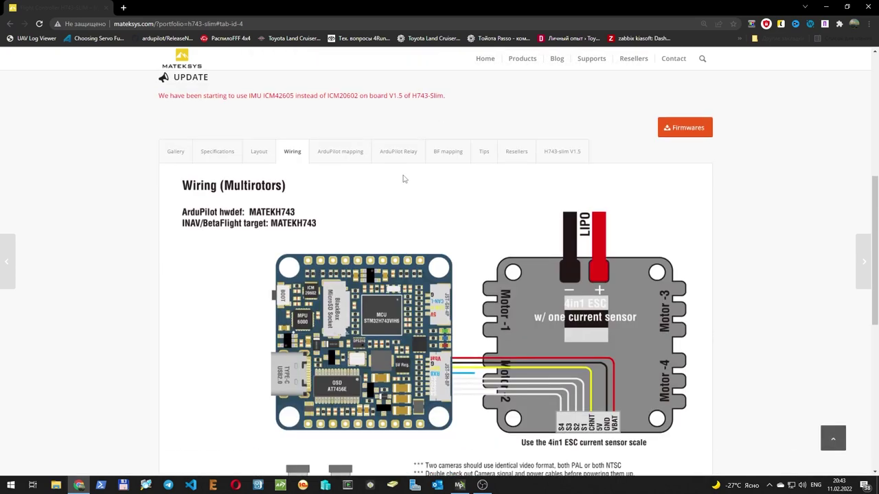
Step: Read the UART table and the RC input section of the ArduPilot mapping for the receiver parameter settings
click(325, 152)
scroll(392, 254, down, 12)
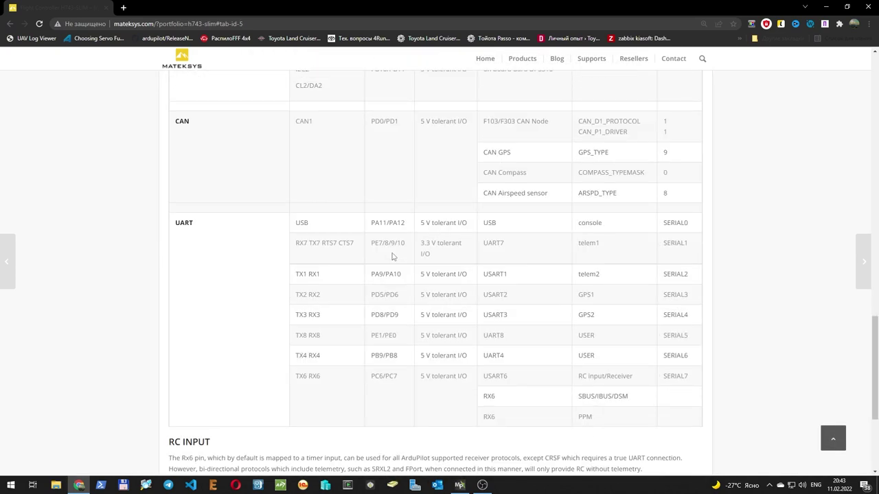
drag(168, 242, 524, 434)
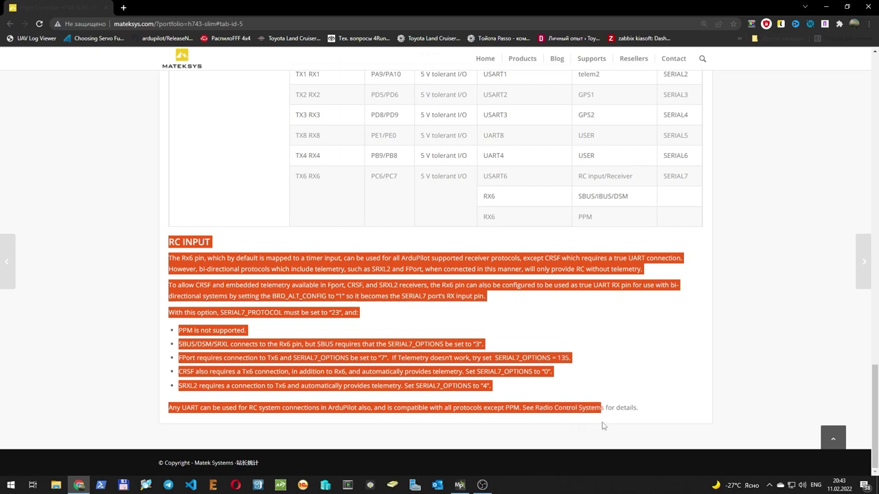
click(219, 327)
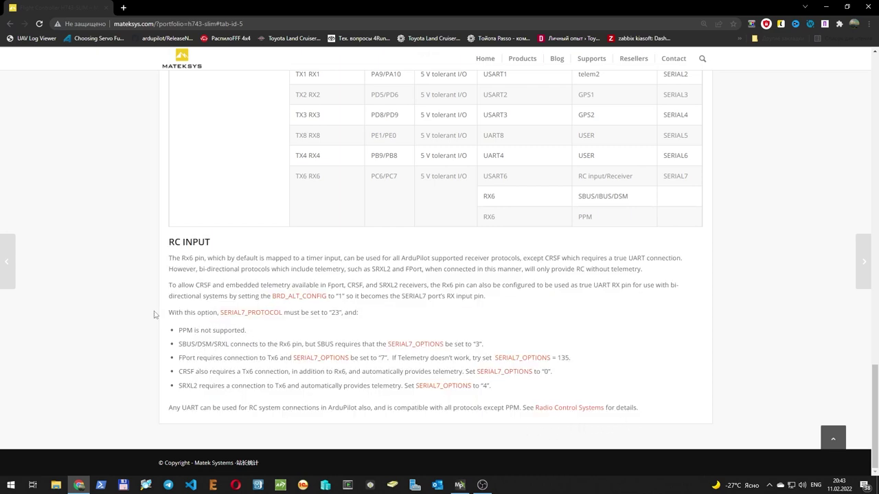
Step: Switch to Mission Planner, set BRD_ALT_CONFIG to 1 in the full parameter tree, and write the parameters to the board
click(460, 486)
click(79, 21)
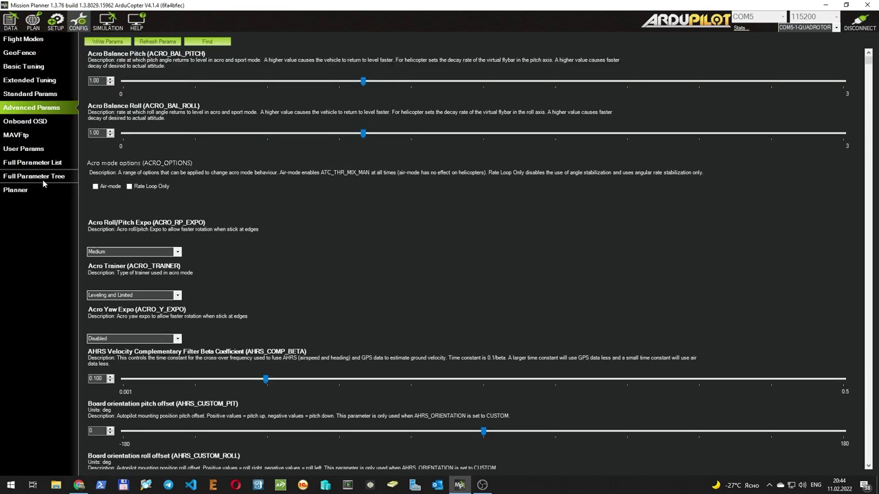
click(42, 178)
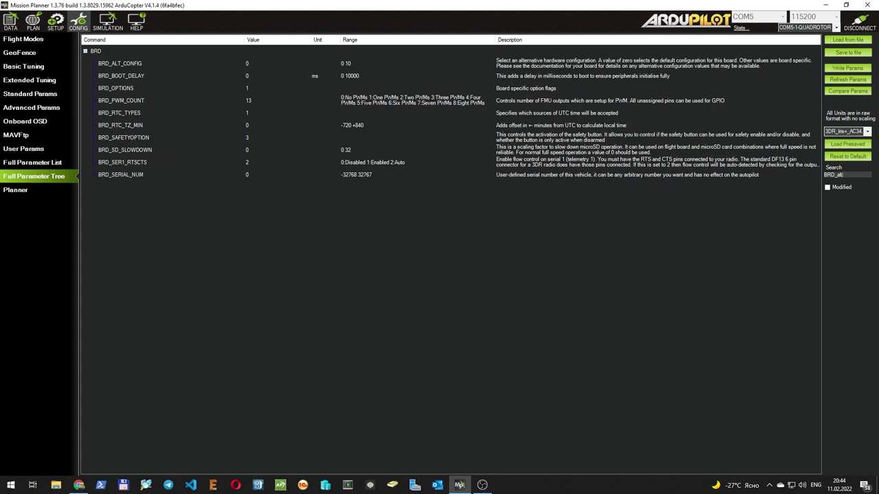
click(249, 63)
text(1)
key(Return)
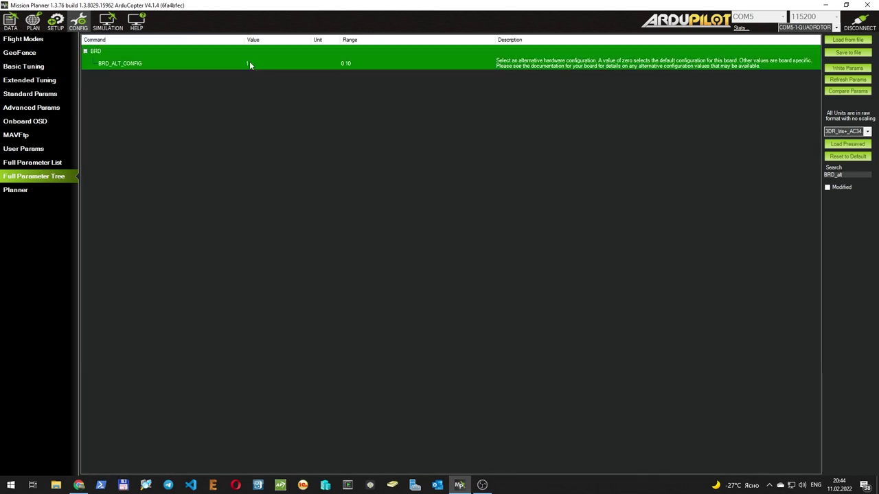
click(848, 68)
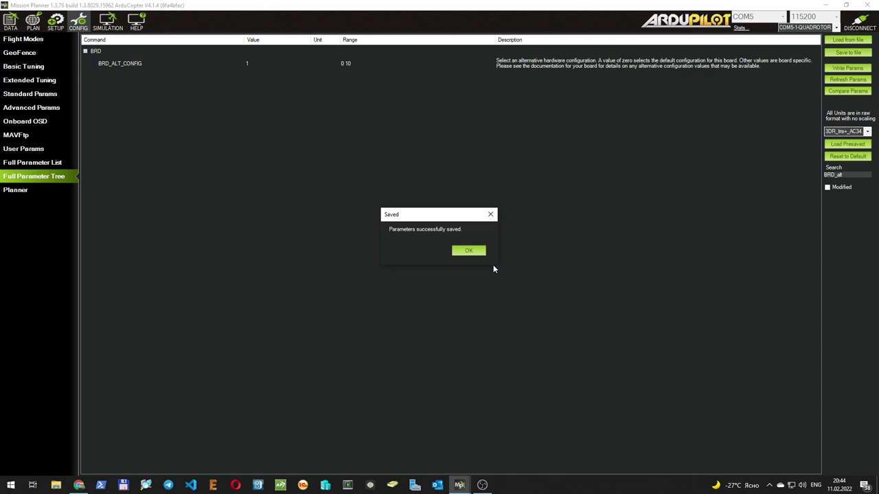
click(475, 253)
Step: Switch to the Mateksys page in the browser and check which serial port the TX6/RX6 pads map to
key(alt+Tab)
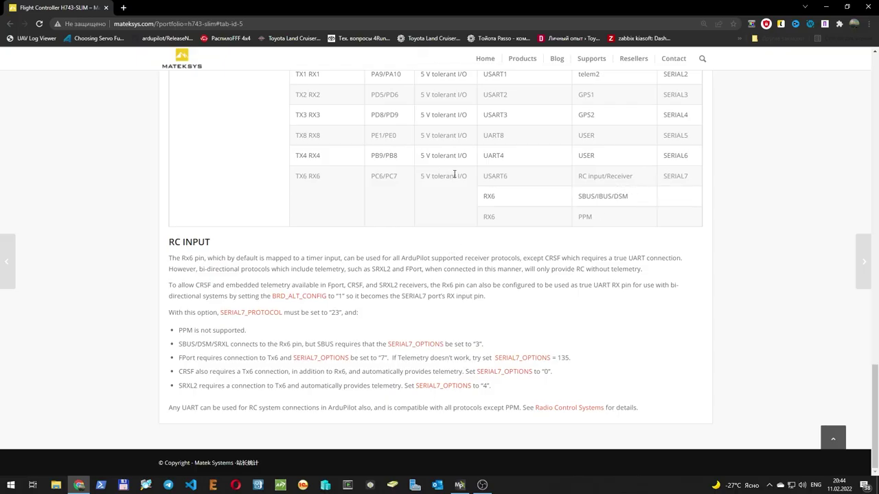
drag(301, 178, 328, 181)
drag(488, 176, 505, 177)
drag(689, 177, 664, 177)
Step: Back in Mission Planner, filter the parameters by serial7 and set SERIAL7_PROTOCOL to 23
key(alt+Tab)
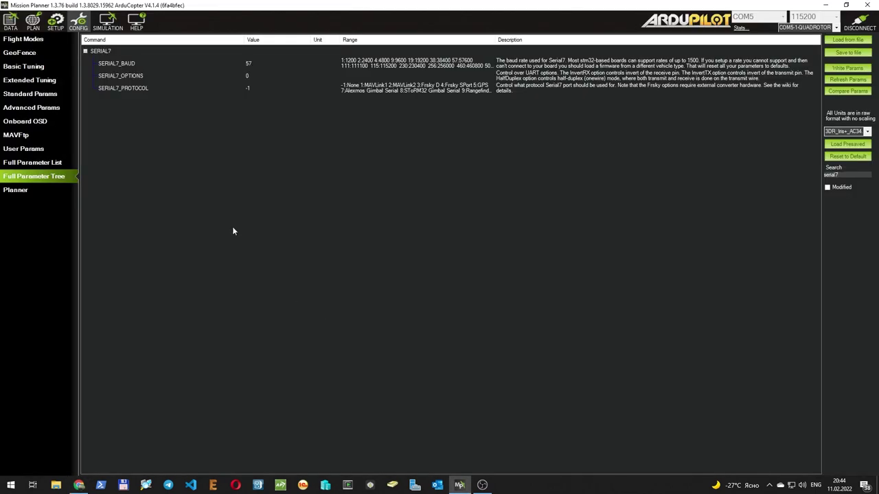
double_click(254, 89)
text(23)
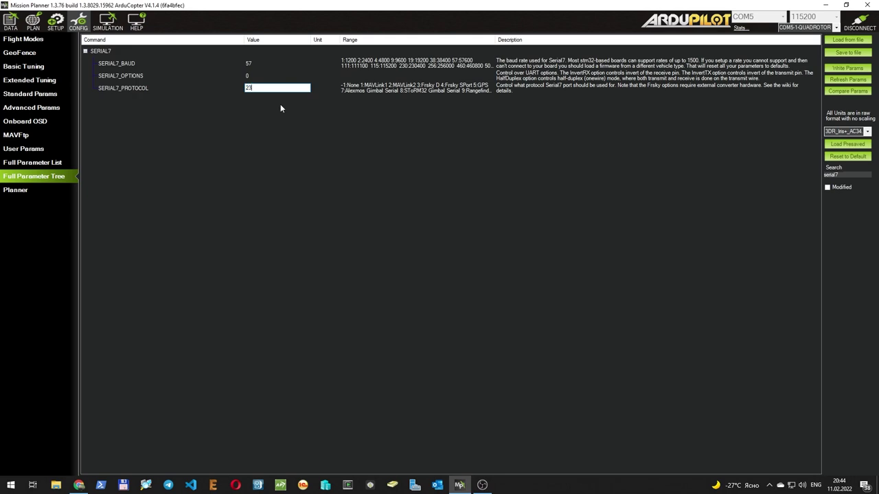
key(Return)
Step: Enable InvertRX, InvertTX and HalfDuplex in the SERIAL7_OPTIONS settings
double_click(254, 75)
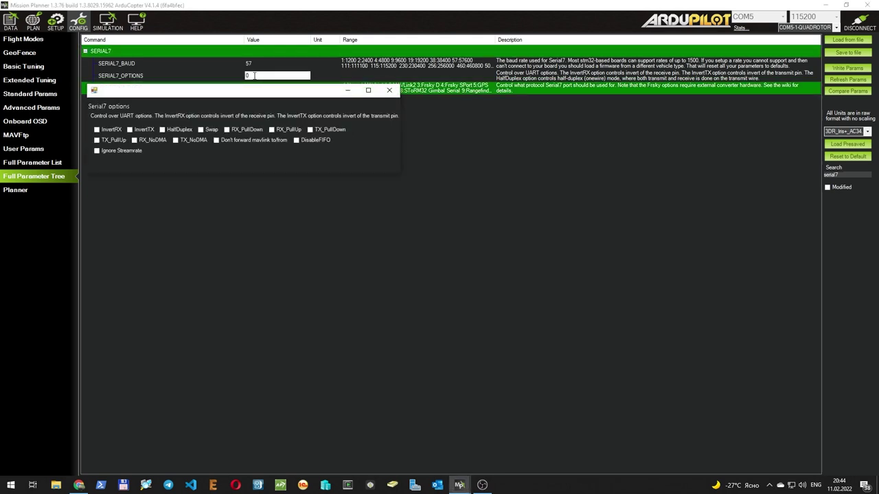
click(117, 129)
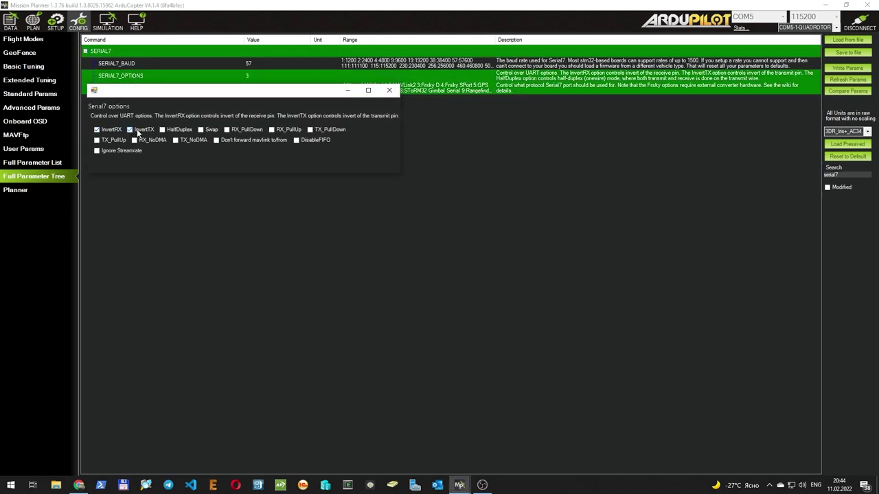
click(138, 131)
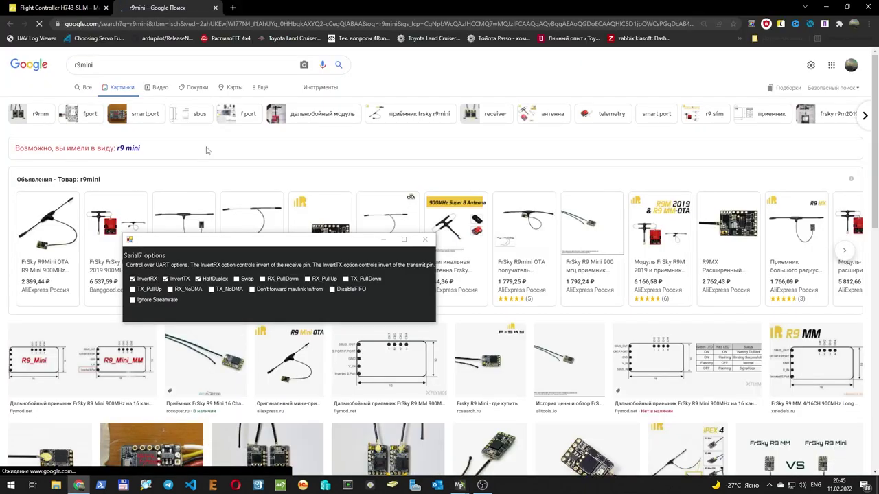
Step: In the browser, examine an R9 Mini pinout image and compare it with the receiver wiring notes on the Mateksys page
scroll(107, 253, down, 2)
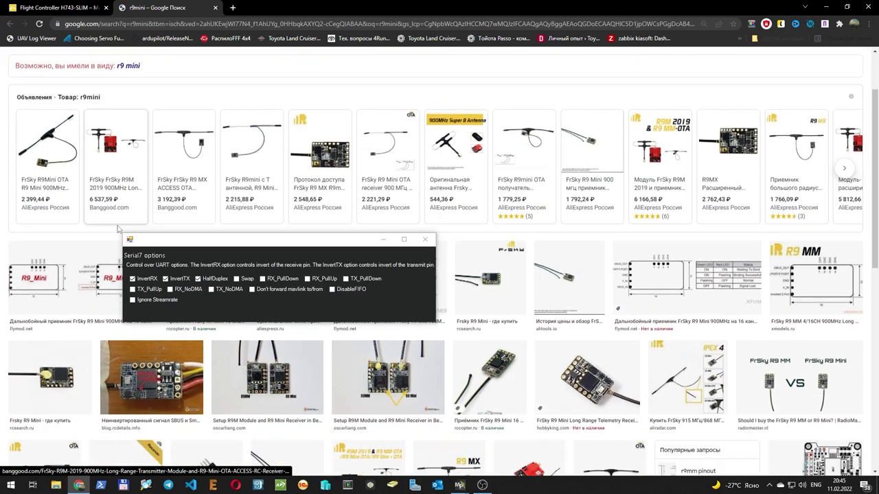
click(107, 253)
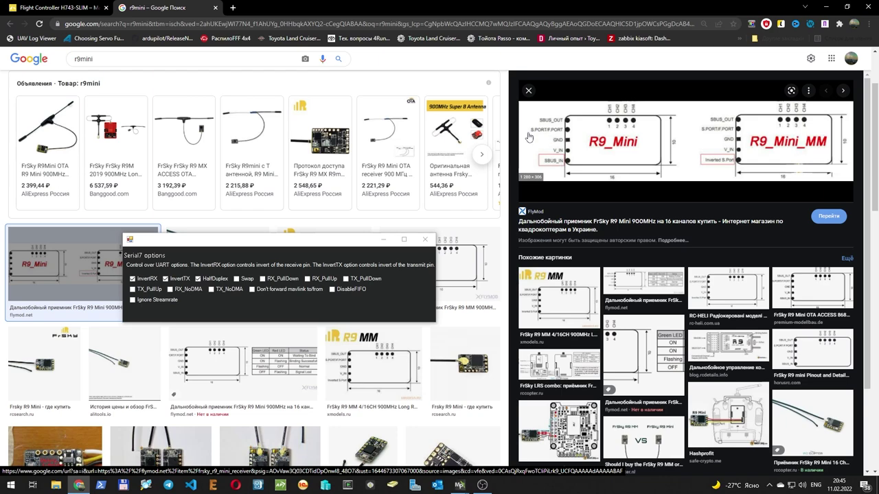
click(55, 8)
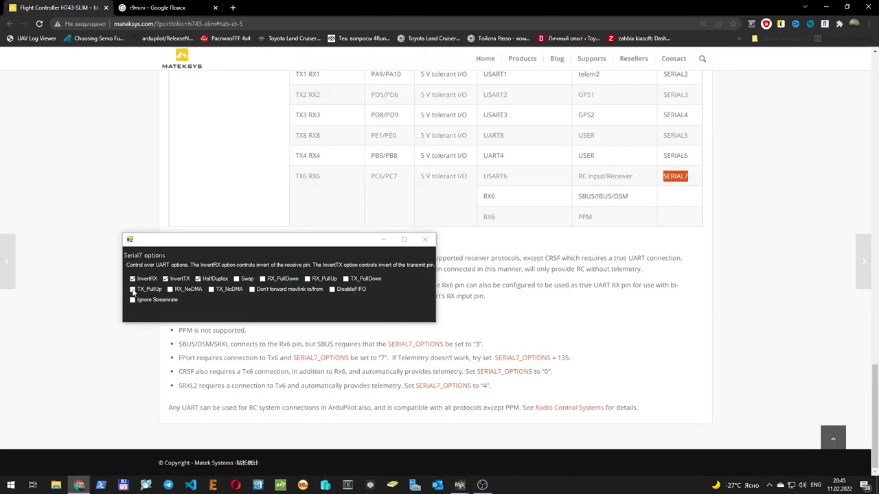
drag(195, 246, 377, 255)
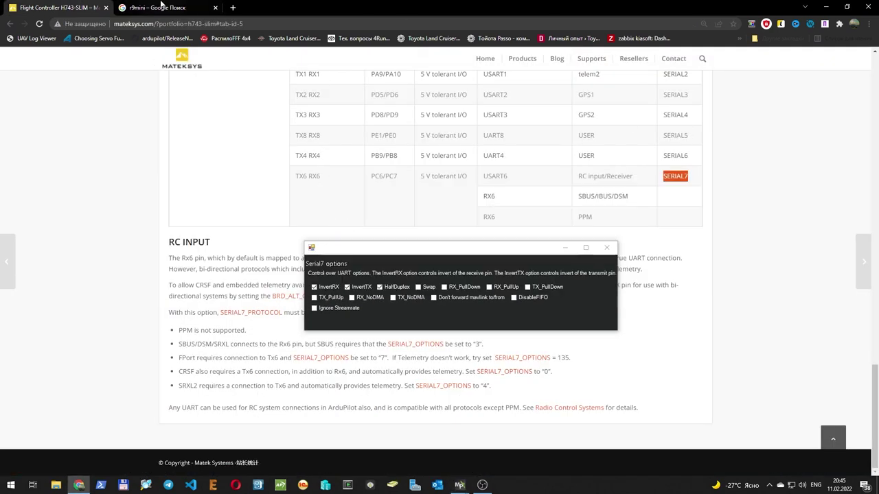
click(165, 7)
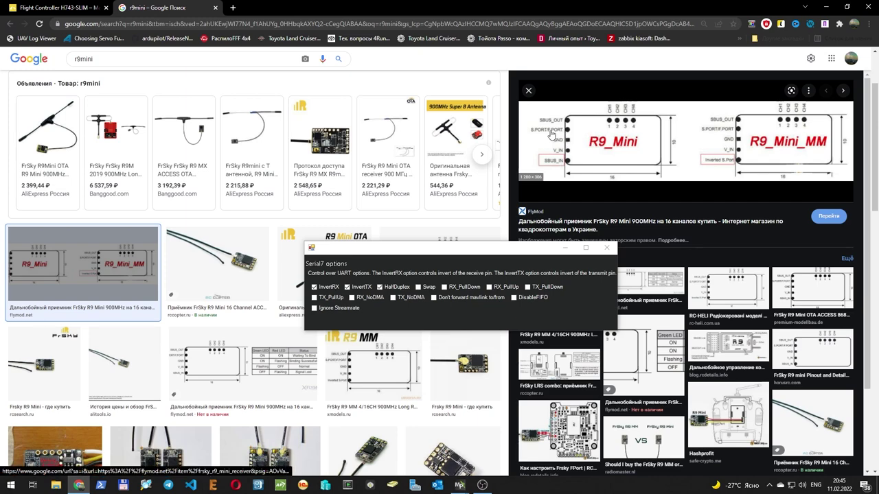
Step: Return to Mission Planner and write the SERIAL7 parameters to the board
click(317, 302)
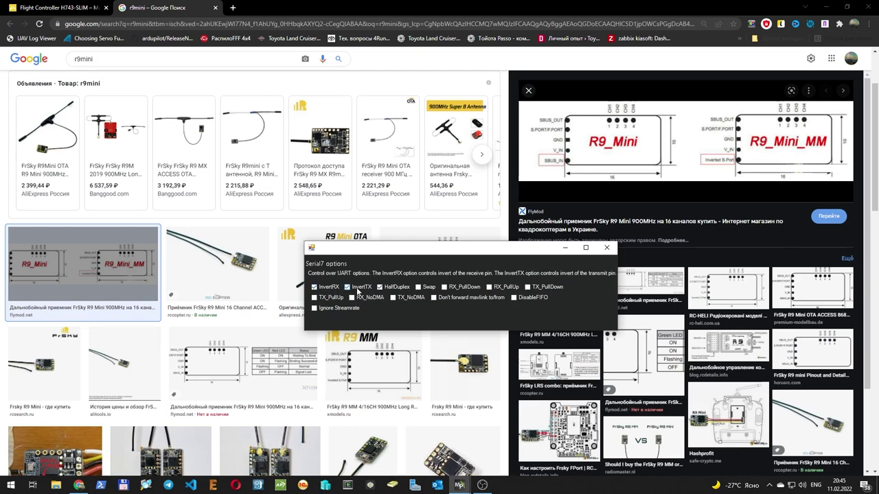
drag(424, 255, 391, 253)
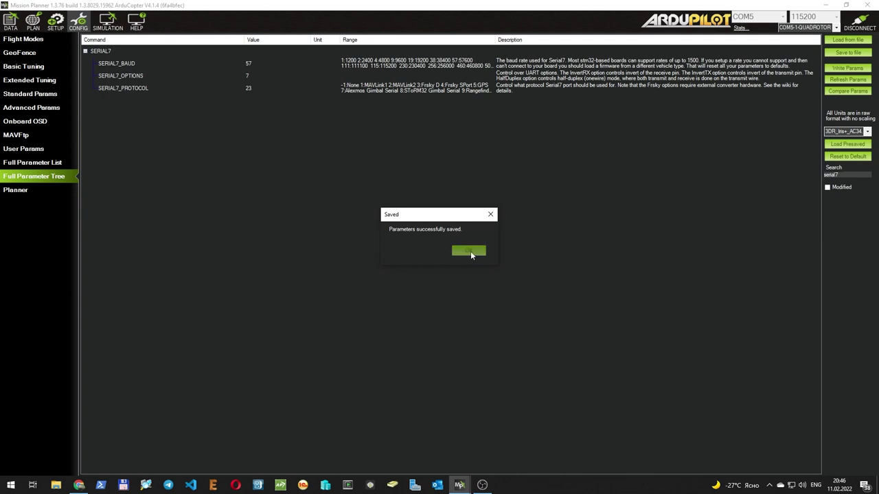
click(470, 251)
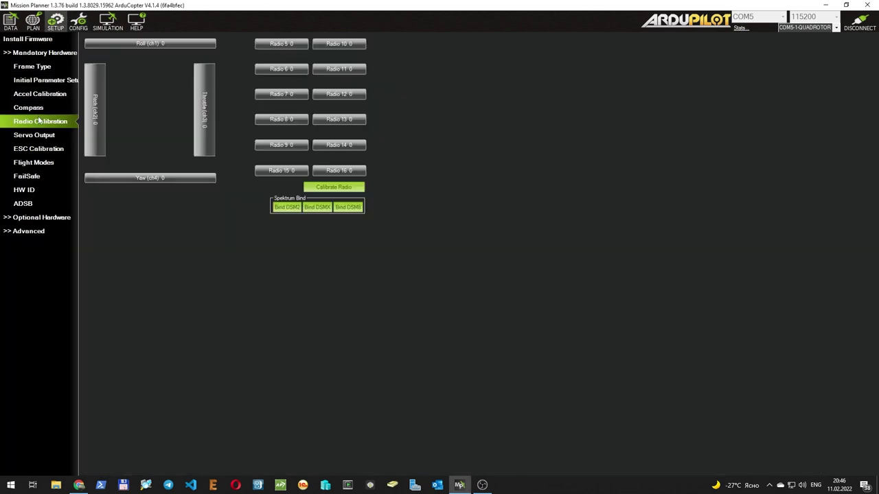
Step: Reboot the autopilot from the hidden tools window, then reconnect on COM5 at 115200
key(ctrl+f)
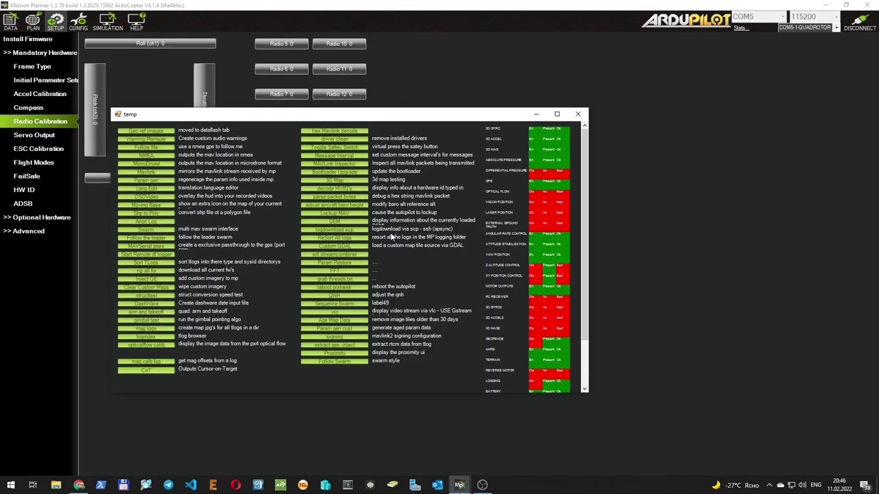
click(360, 296)
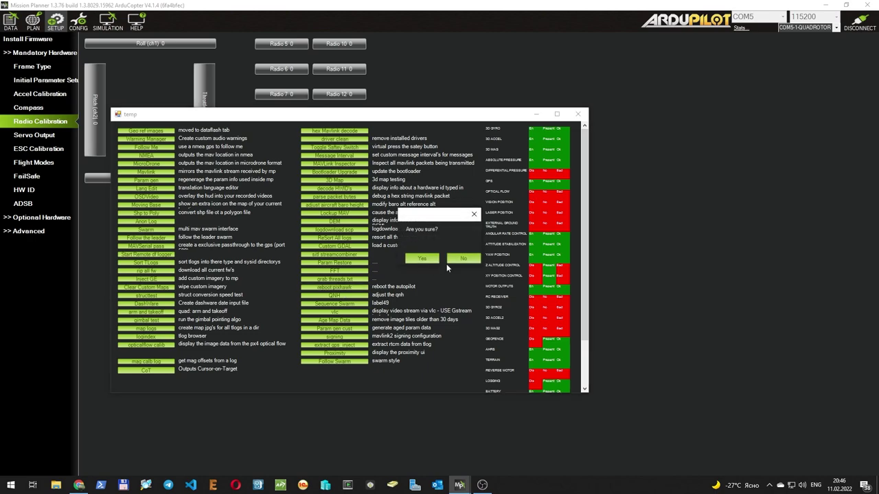
click(416, 258)
click(579, 114)
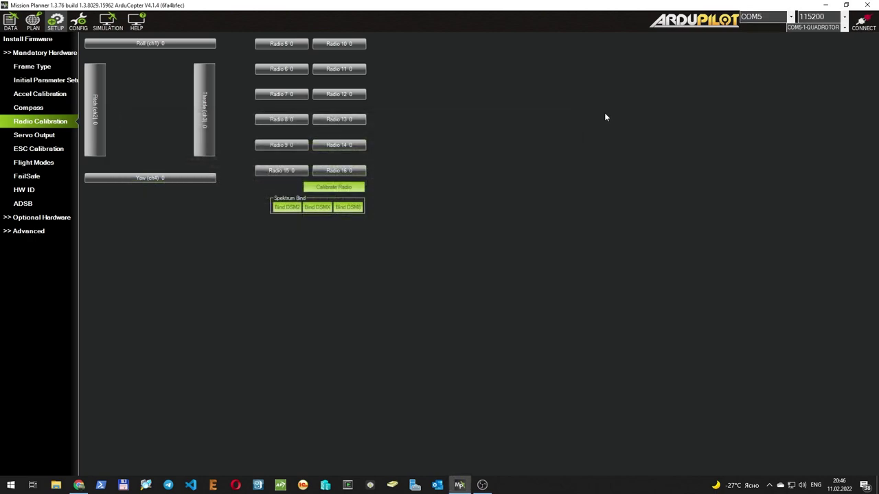
click(860, 21)
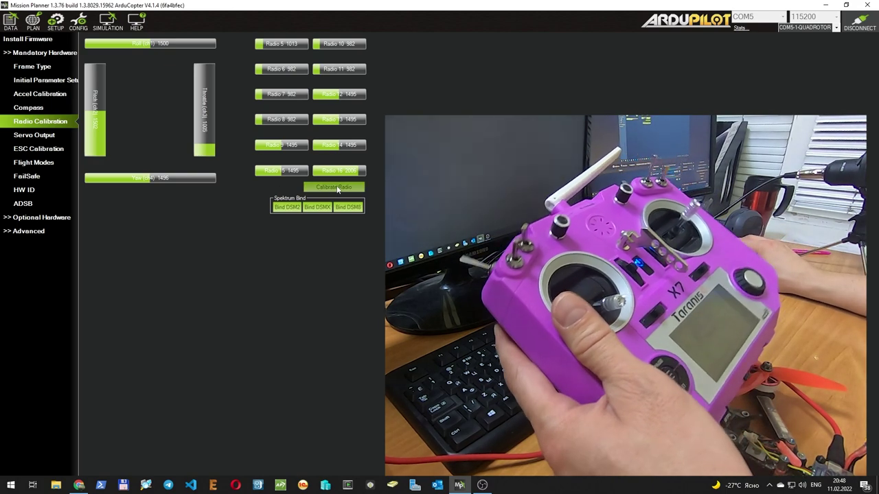
Step: Run the radio calibration, recording the stick and switch limits, and save the channel values
click(334, 187)
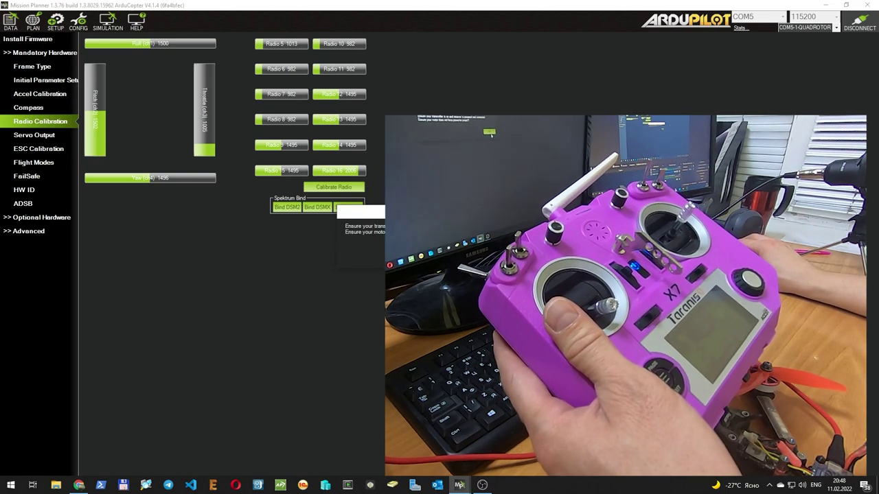
key(Return)
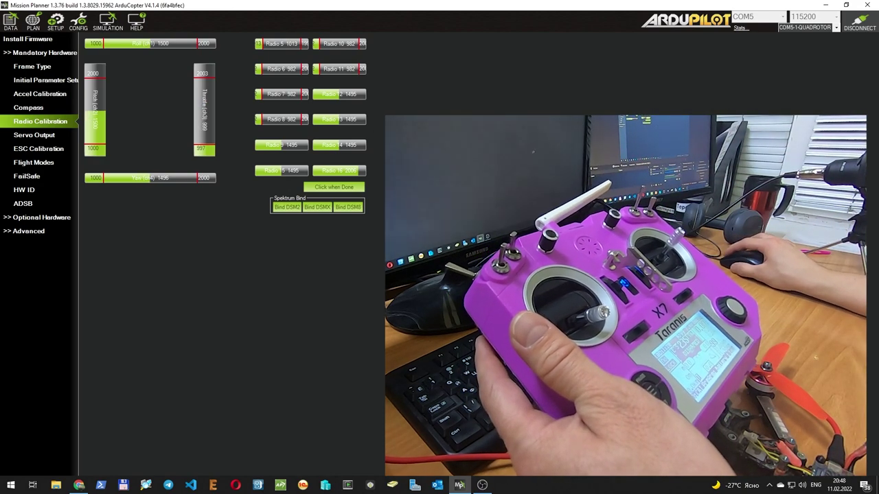
click(333, 190)
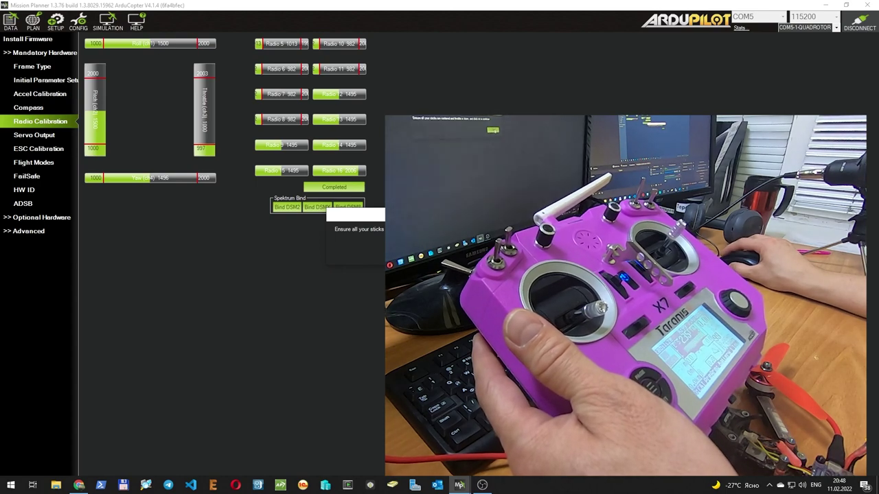
key(Return)
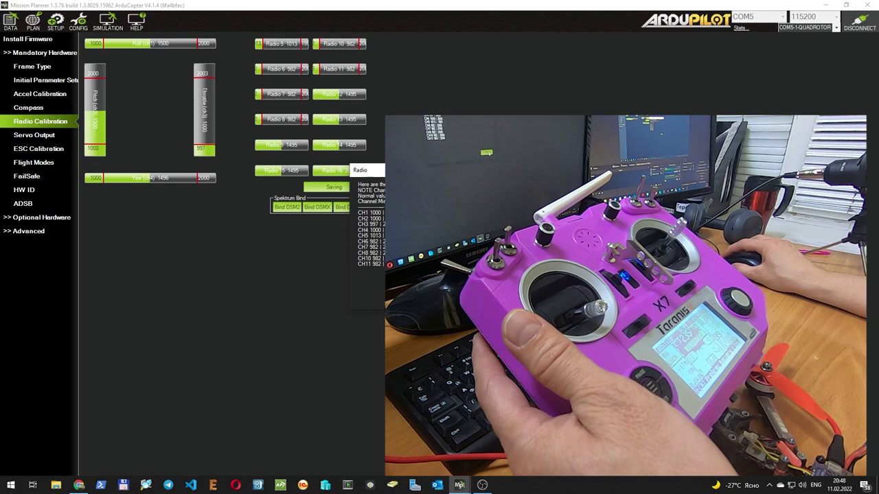
key(Return)
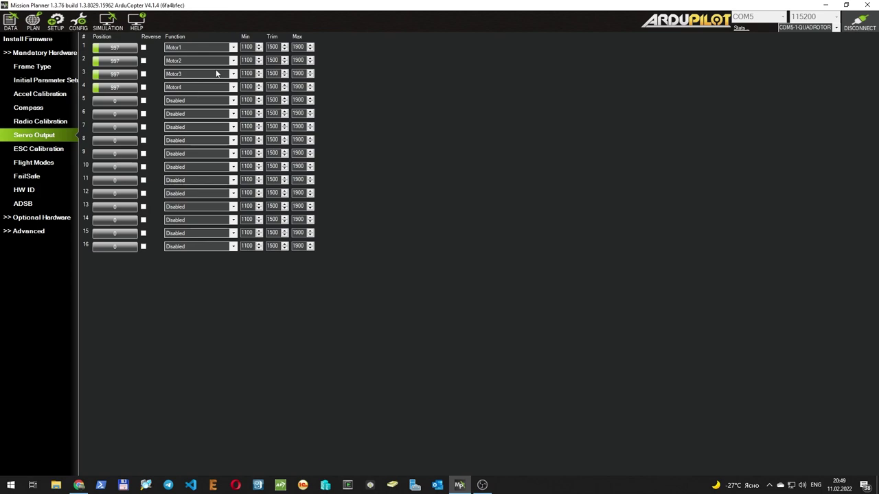
Step: Filter the full parameter tree by blh and set SERVO_BLH_AUTO to 1
click(28, 231)
click(78, 20)
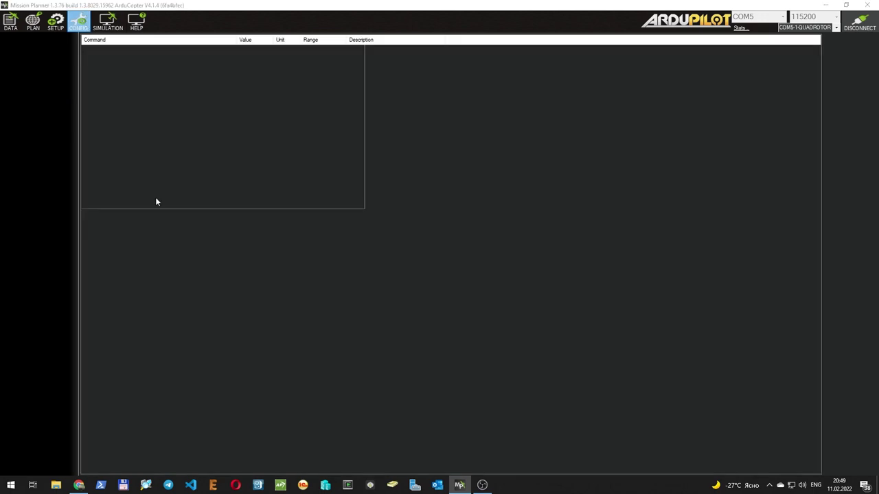
scroll(344, 302, down, 1)
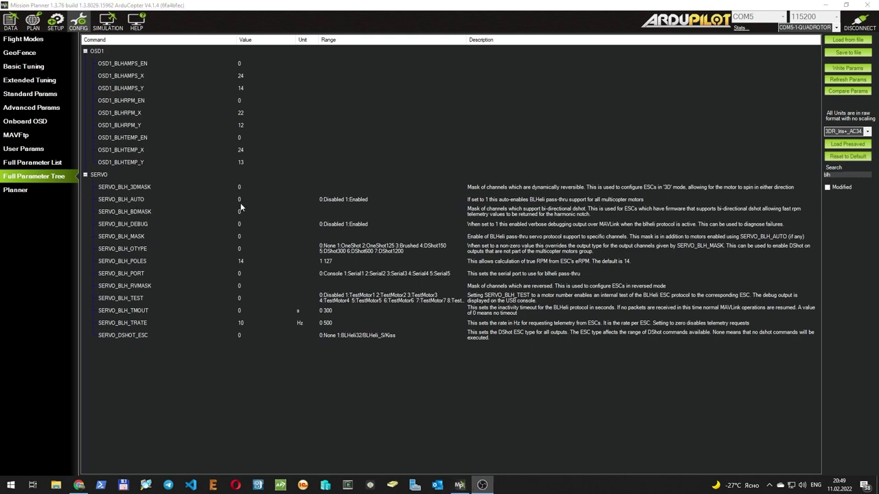
click(243, 201)
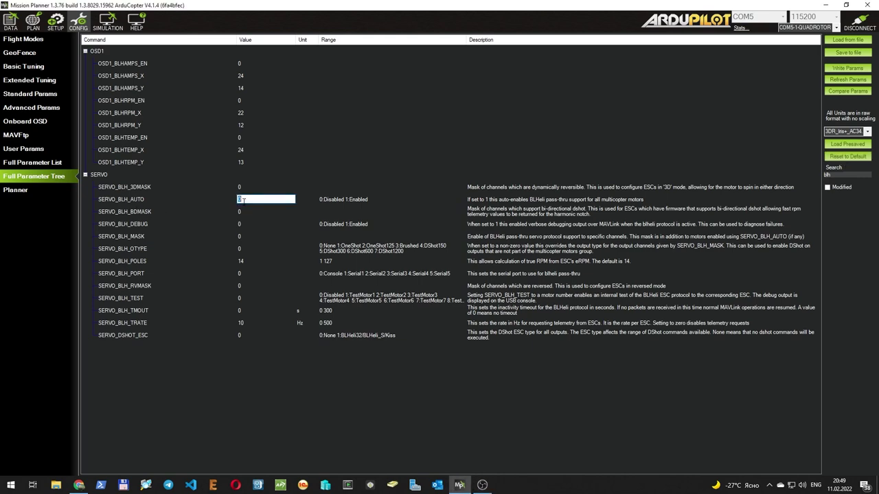
click(549, 200)
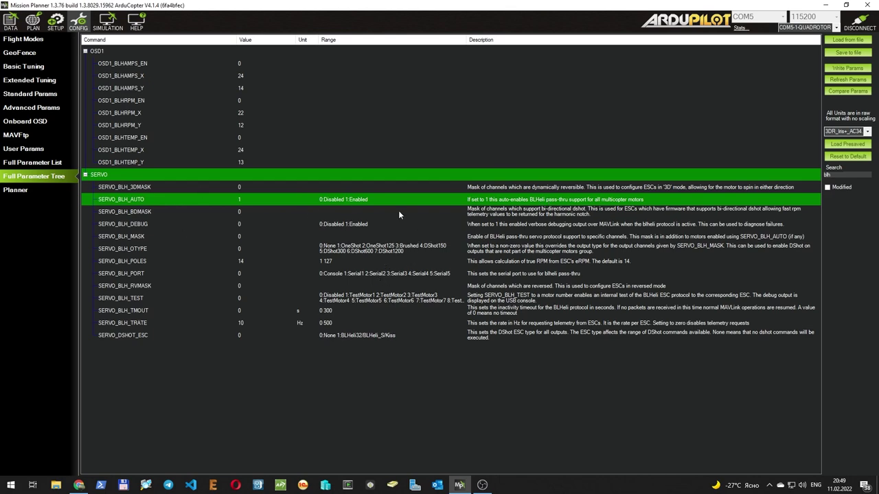
Step: Enable Channel1 through Channel4 in the SERVO_BLH_BDMASK bitmask for bi-directional DShot
click(240, 213)
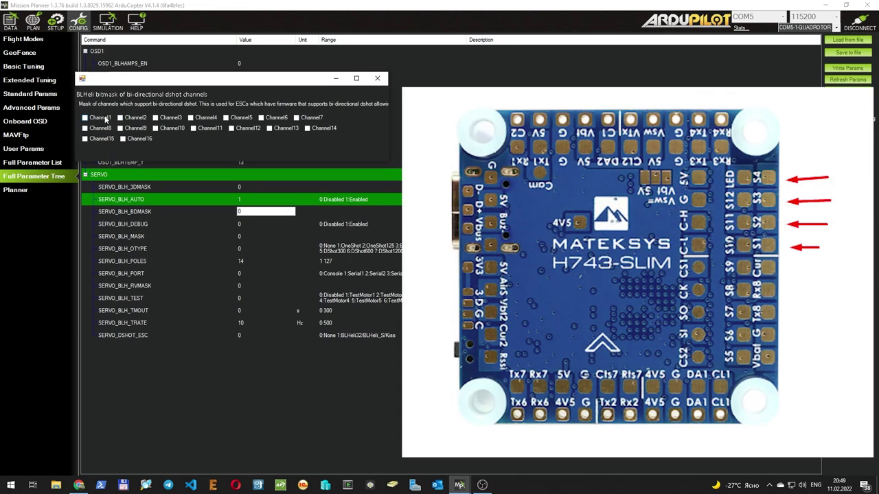
click(103, 118)
click(134, 118)
click(166, 118)
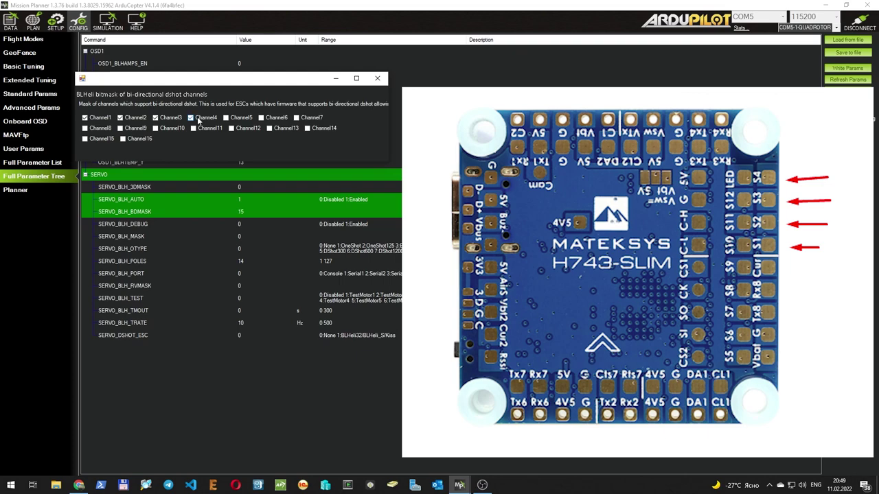
click(198, 117)
Step: Enable Channel1 through Channel4 in the SERVO_BLH_MASK bitmask
click(242, 238)
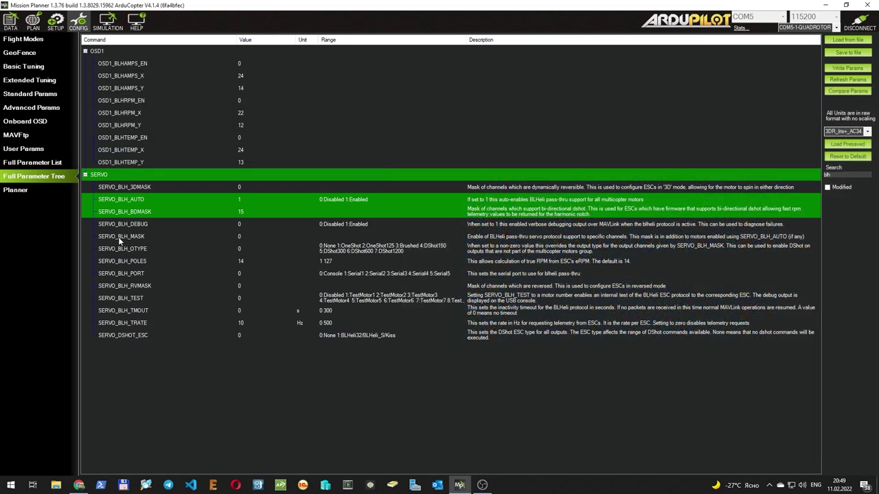
click(243, 238)
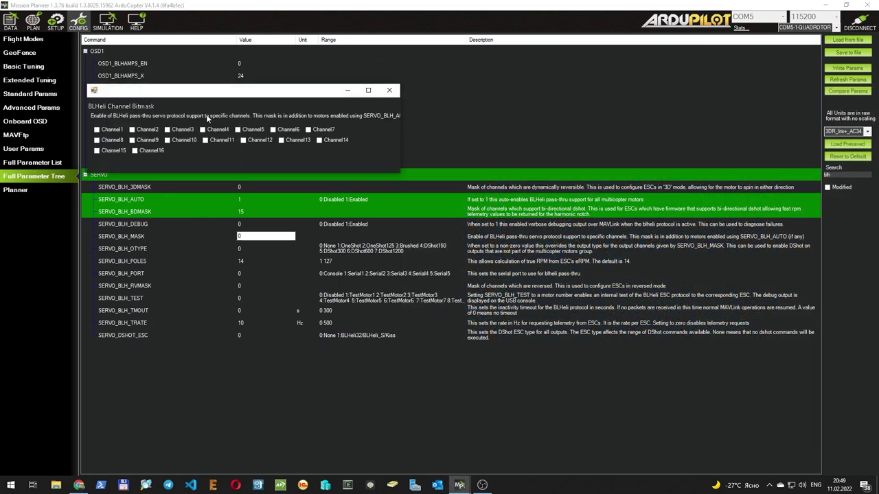
click(97, 129)
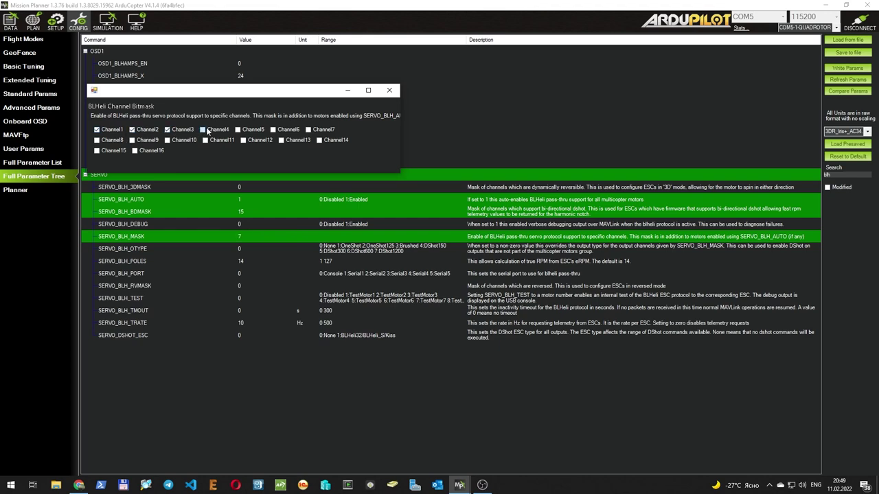
click(390, 90)
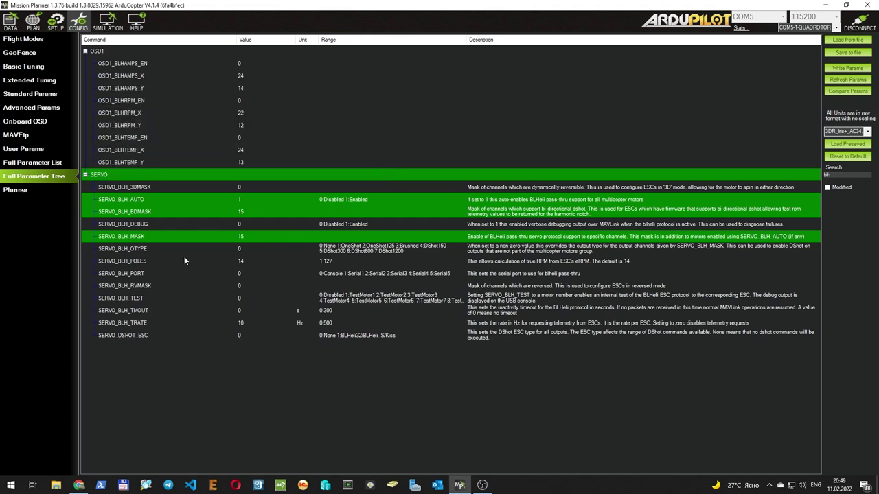
Step: Set SERVO_BLH_OTYPE to 6 for DShot600 and write the parameters to the board
click(246, 251)
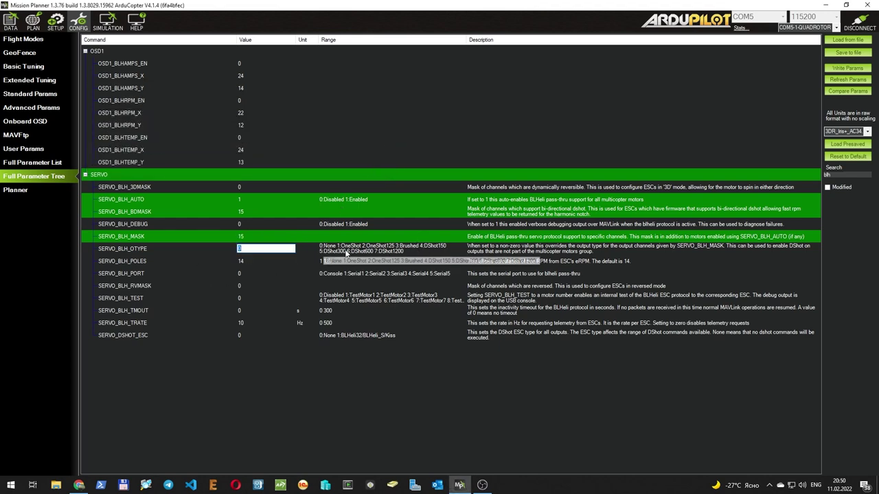
text(6)
key(Return)
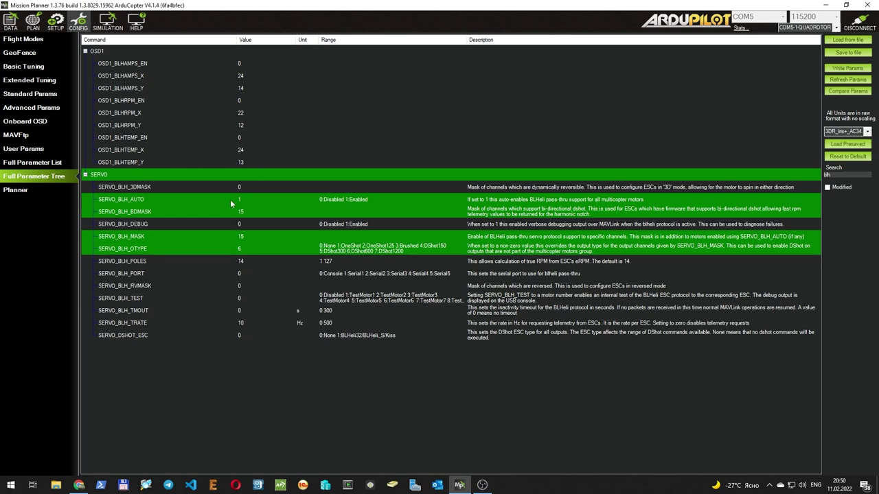
click(839, 71)
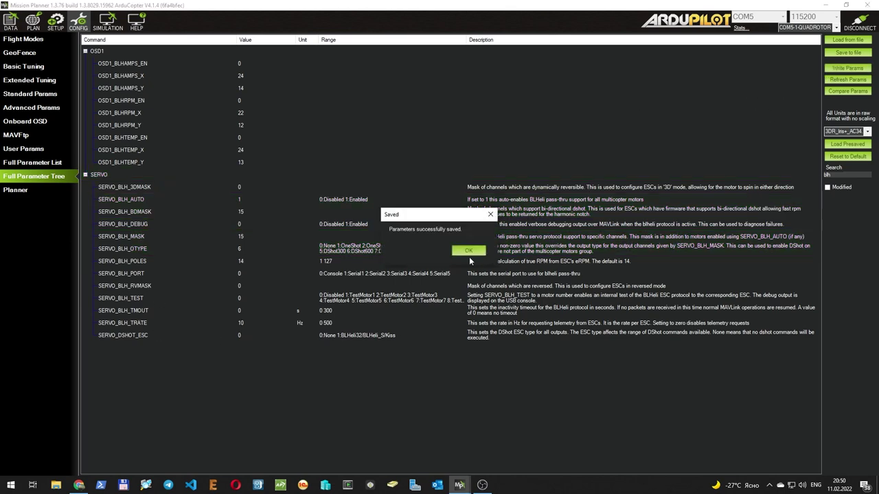
click(466, 253)
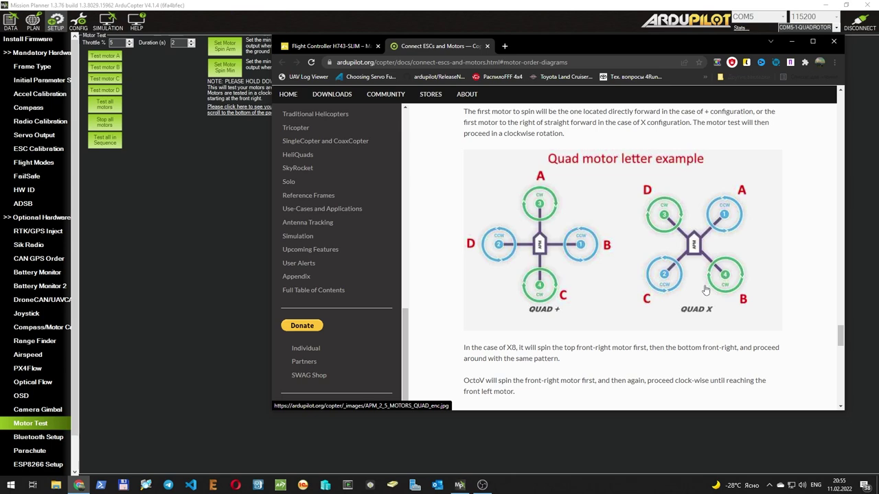
Step: Run the motor test on motor A at 1% throttle for 1 second, consulting the Quad X motor order diagram
click(129, 46)
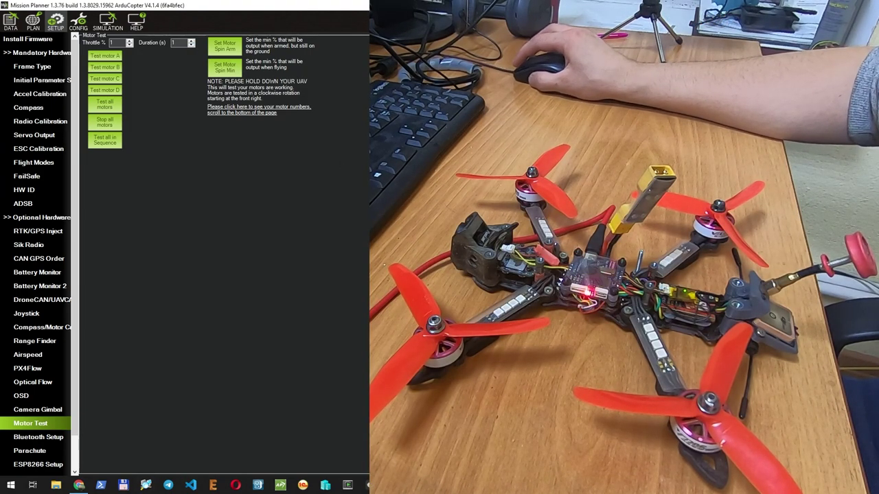
click(258, 108)
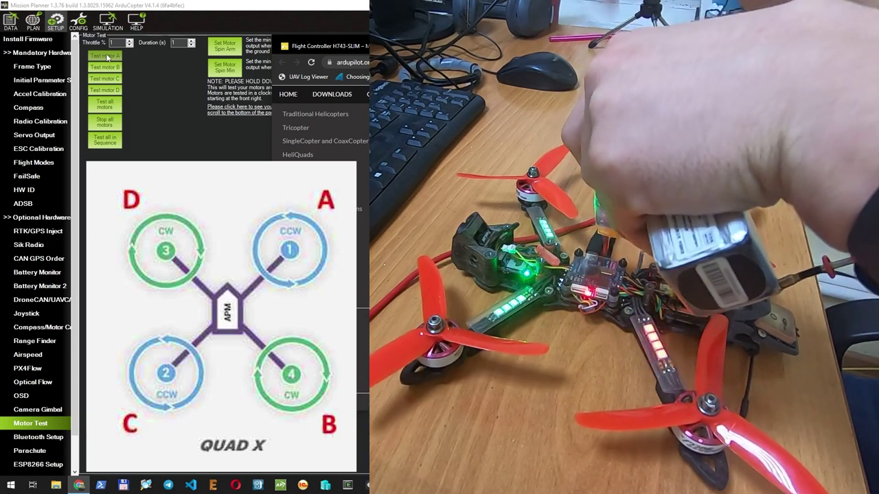
click(104, 56)
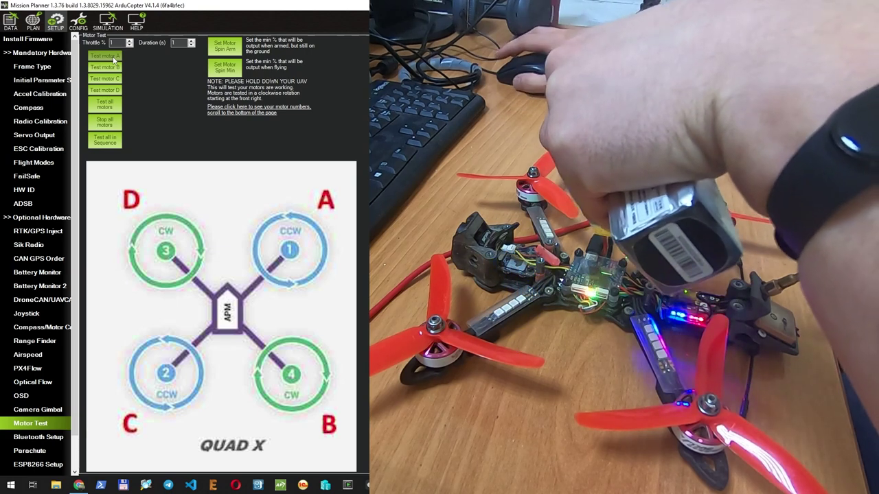
Step: Set the functions of servo outputs 1 through 4 to Disabled in the Servo Output settings
click(34, 135)
click(197, 88)
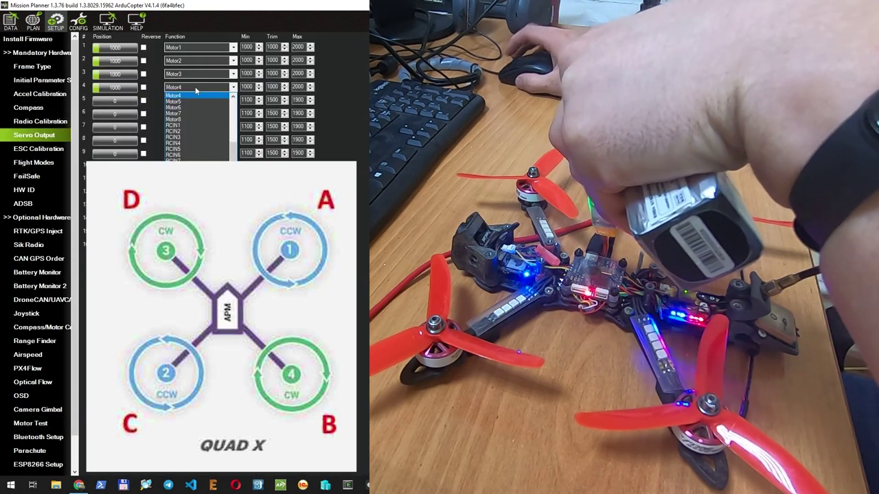
click(186, 102)
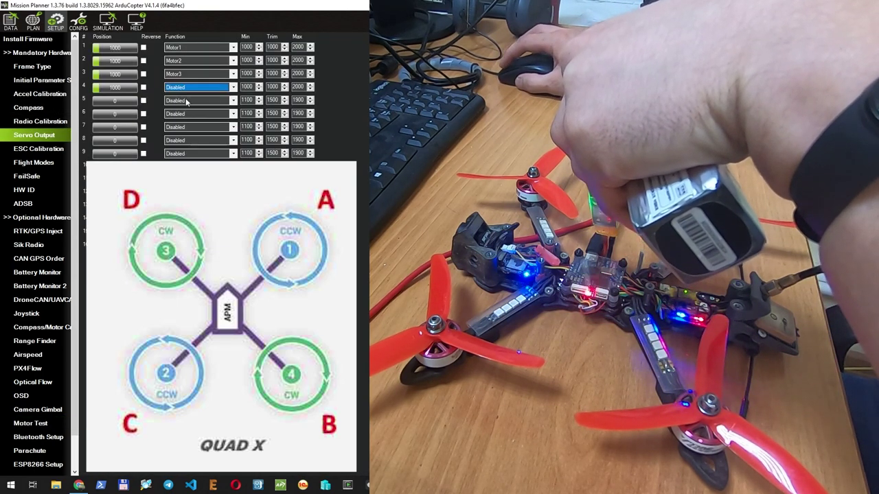
scroll(186, 89, up, 5)
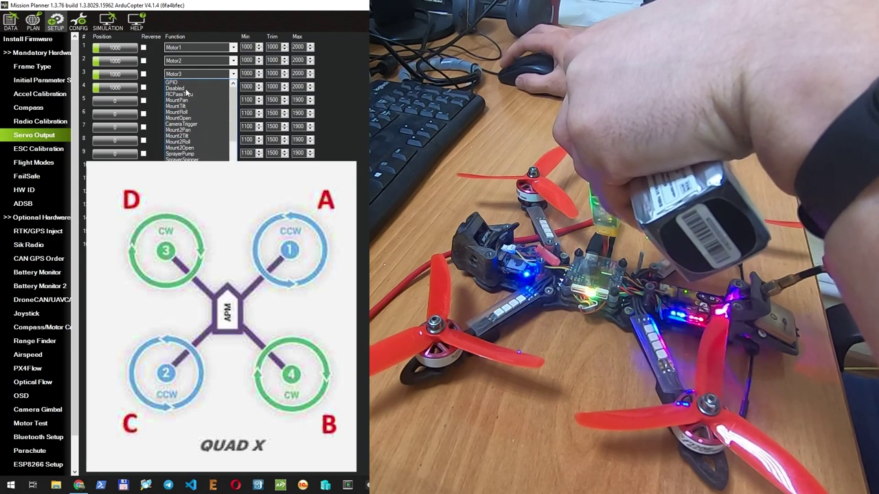
click(185, 90)
click(189, 60)
scroll(184, 76, up, 5)
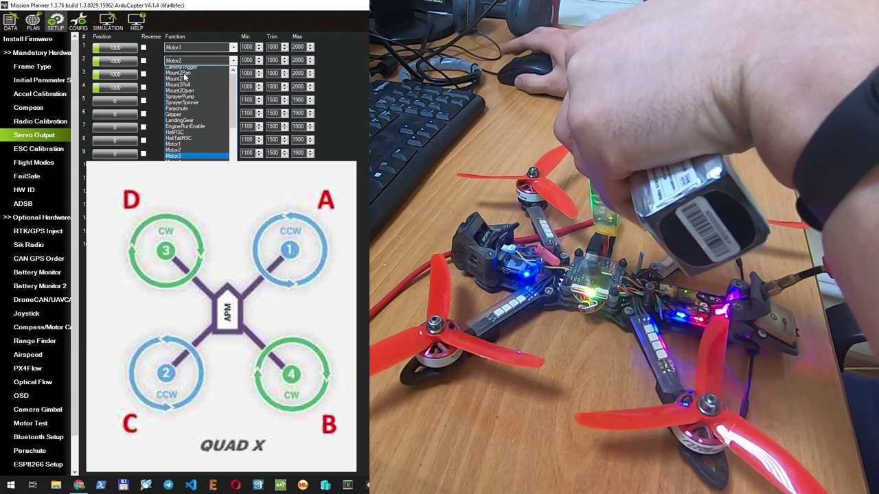
click(184, 75)
click(196, 47)
scroll(188, 72, up, 5)
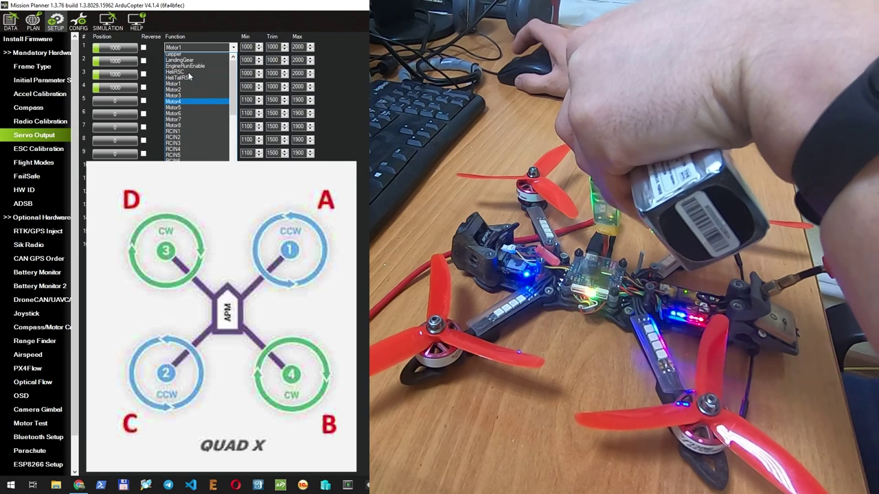
click(184, 61)
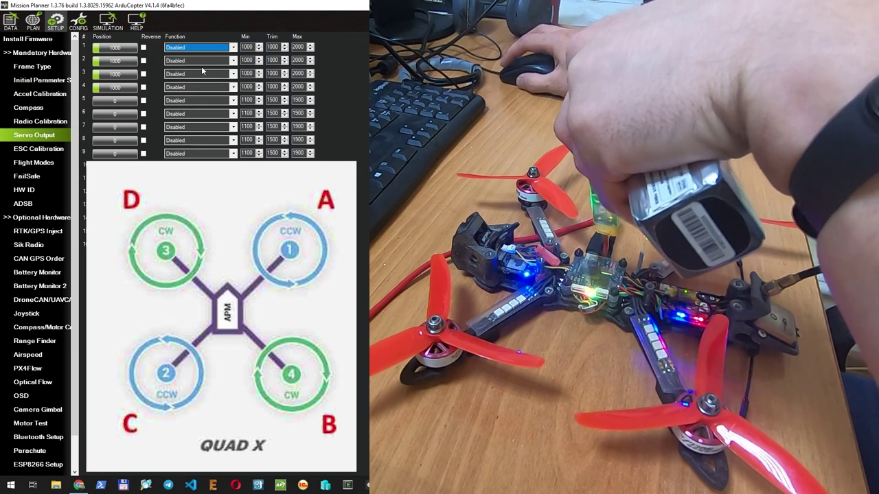
Step: Assign Motor1 to servo output 1 and open the Motor Test page
click(179, 50)
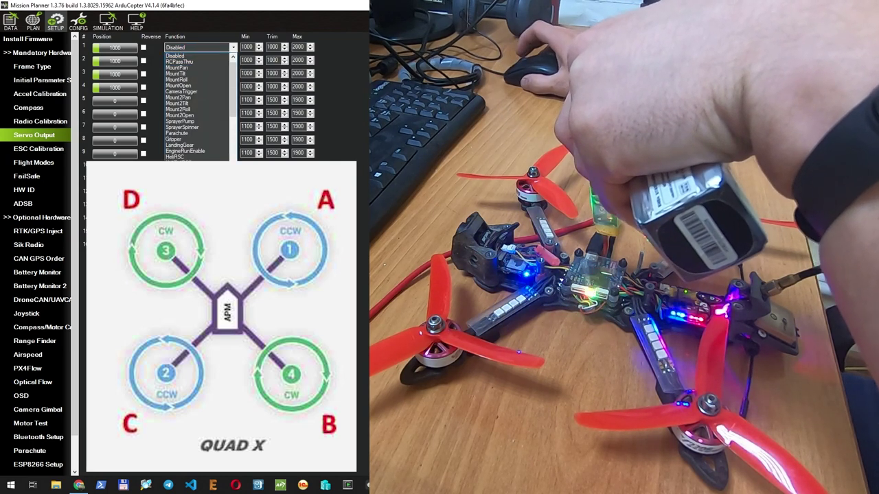
scroll(182, 103, down, 5)
click(181, 65)
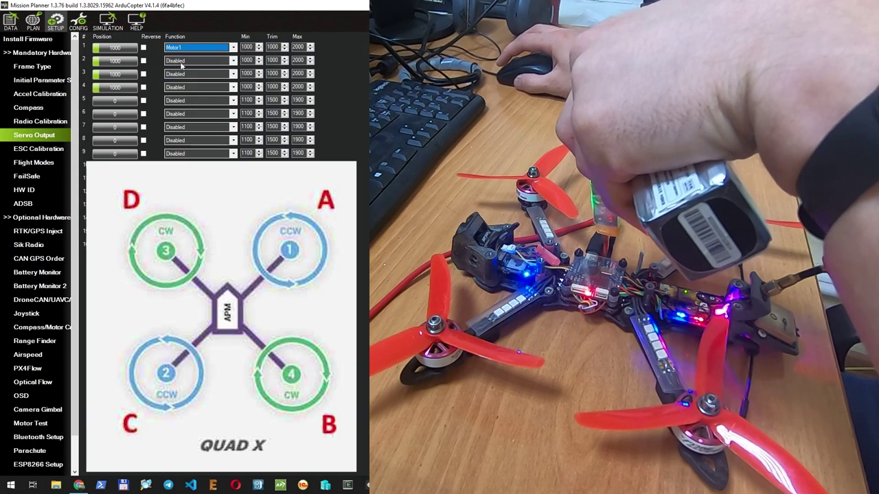
click(34, 423)
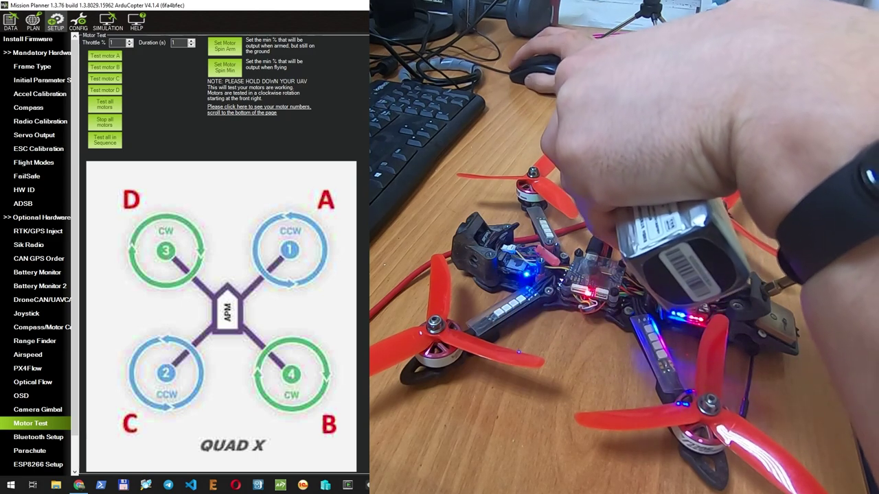
click(79, 486)
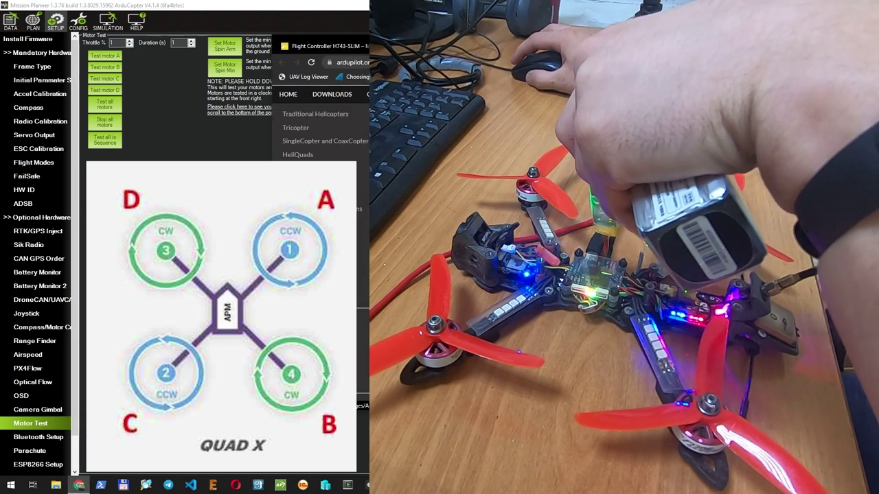
Step: Set the function of servo output 1 to Disabled
click(38, 135)
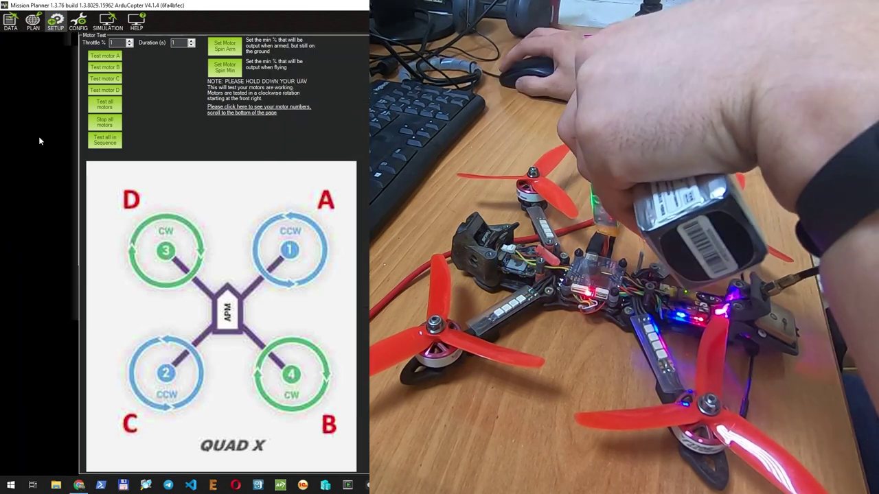
click(197, 48)
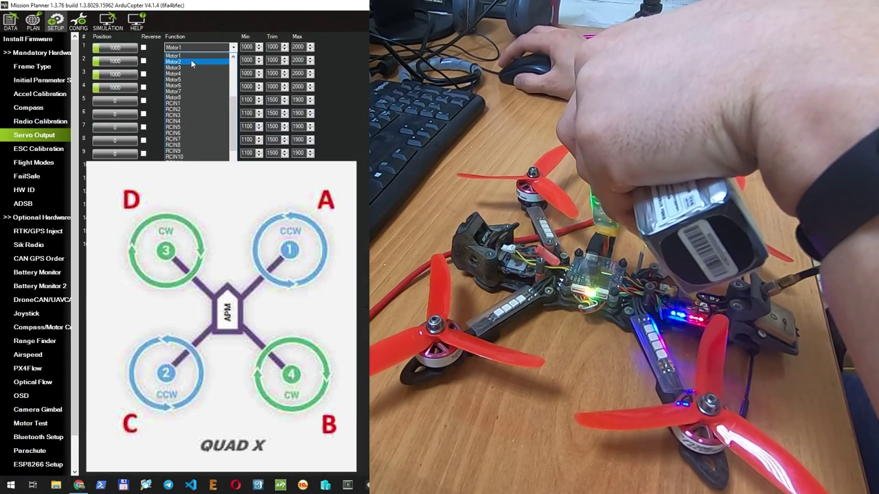
scroll(190, 60, up, 2)
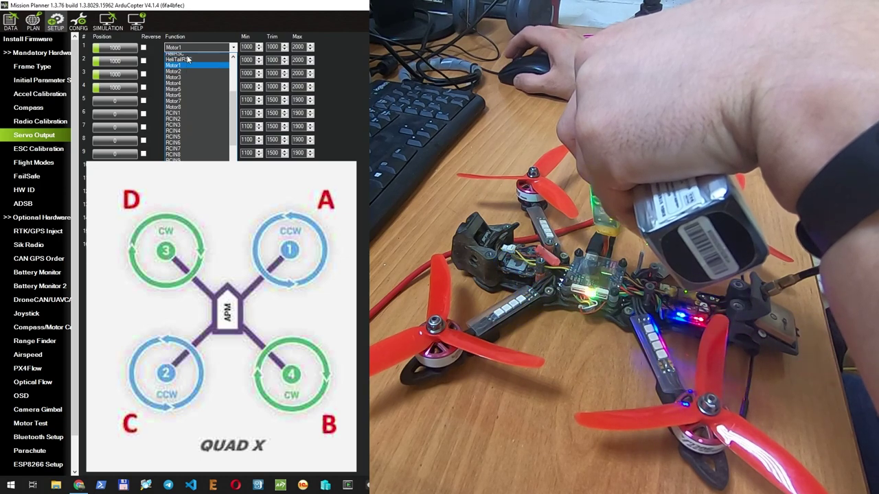
scroll(188, 62, up, 4)
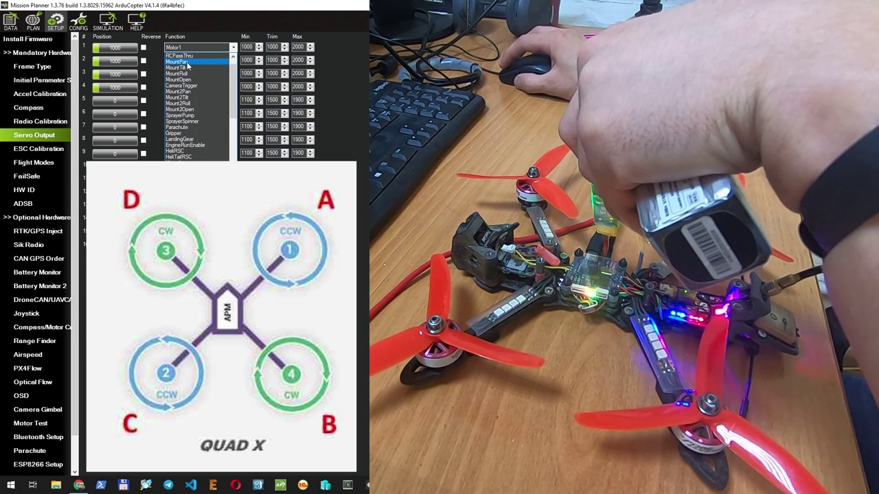
scroll(188, 64, up, 1)
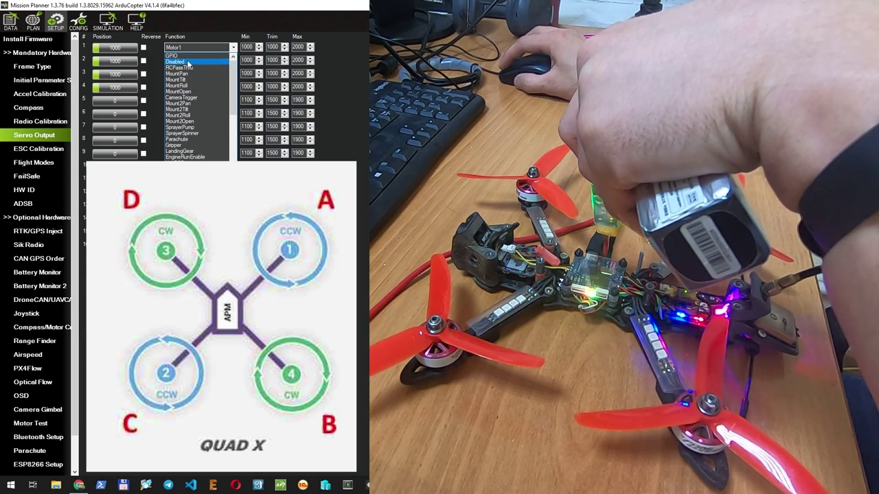
click(188, 62)
Step: Assign Motor1 to servo output 2 and run the motor test on motor A
click(188, 59)
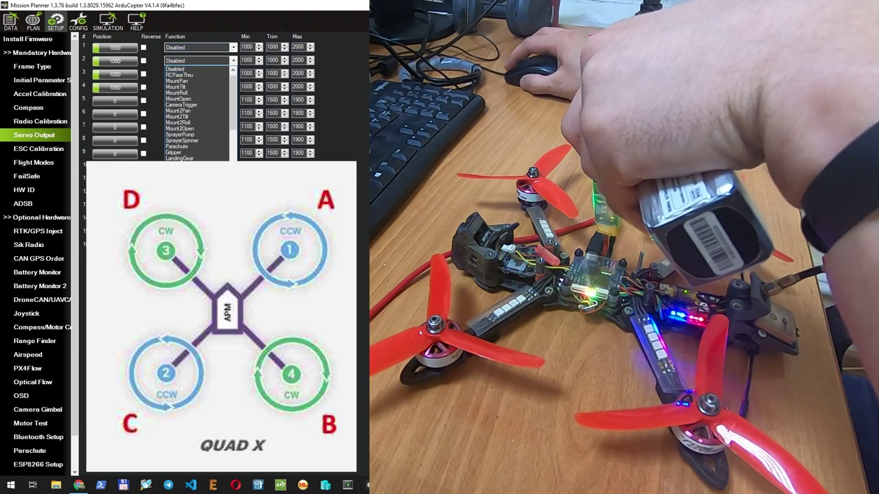
click(185, 110)
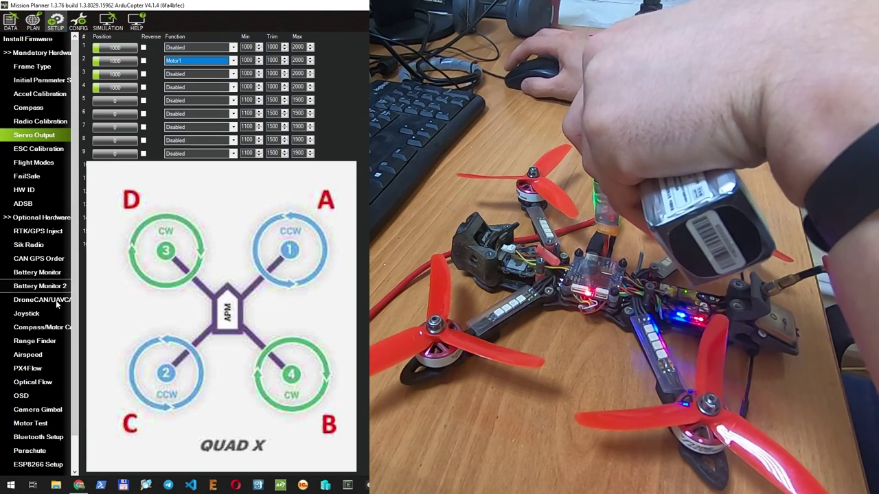
click(30, 424)
click(113, 57)
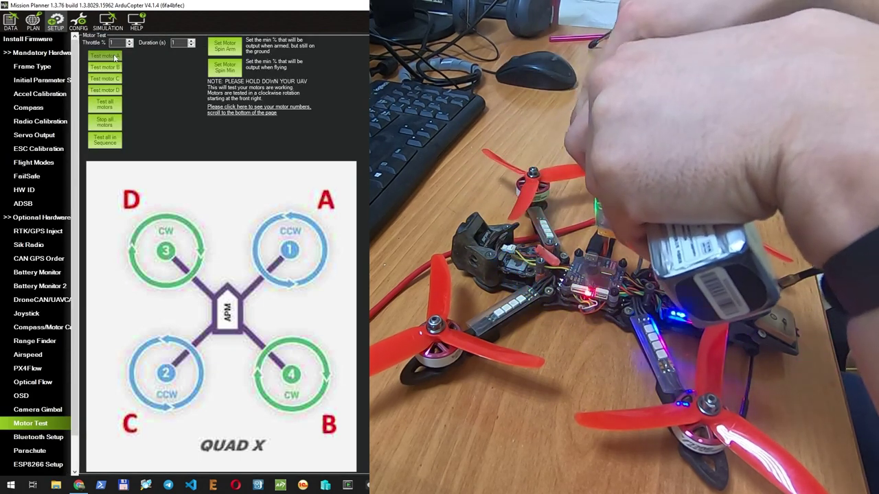
Step: Assign Motor2 to servo output 1 and run the motor test on motor C
click(34, 135)
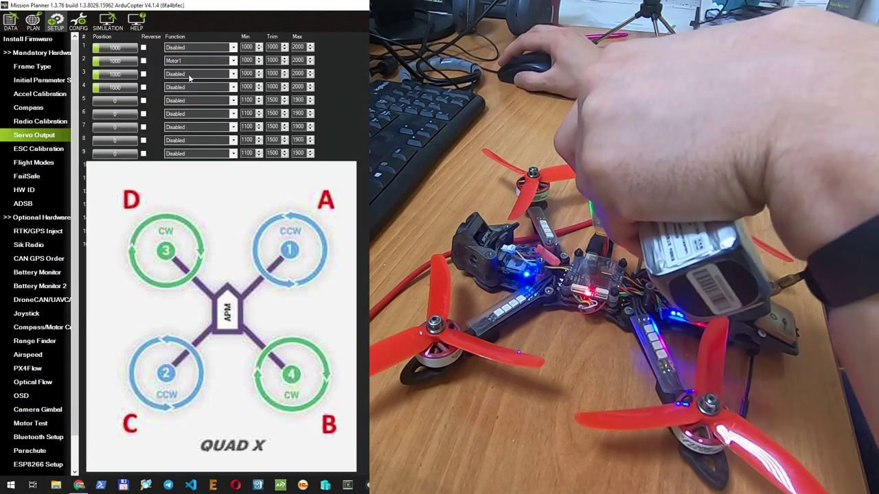
click(186, 48)
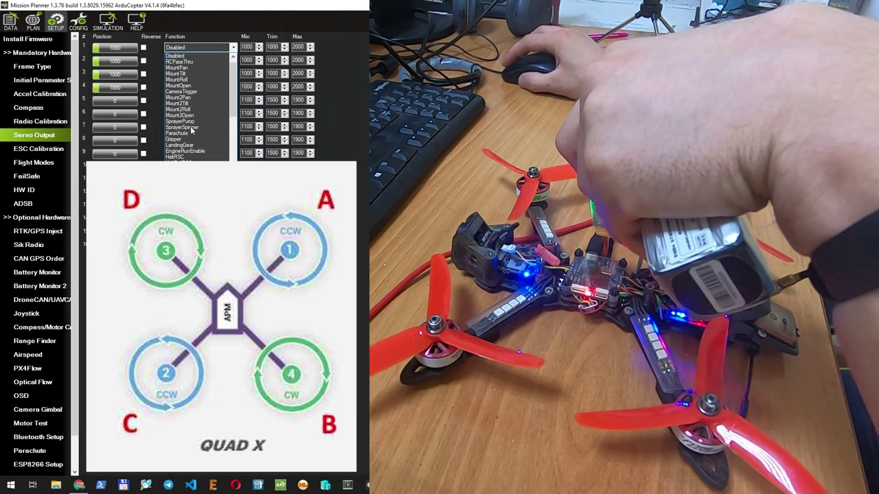
click(186, 103)
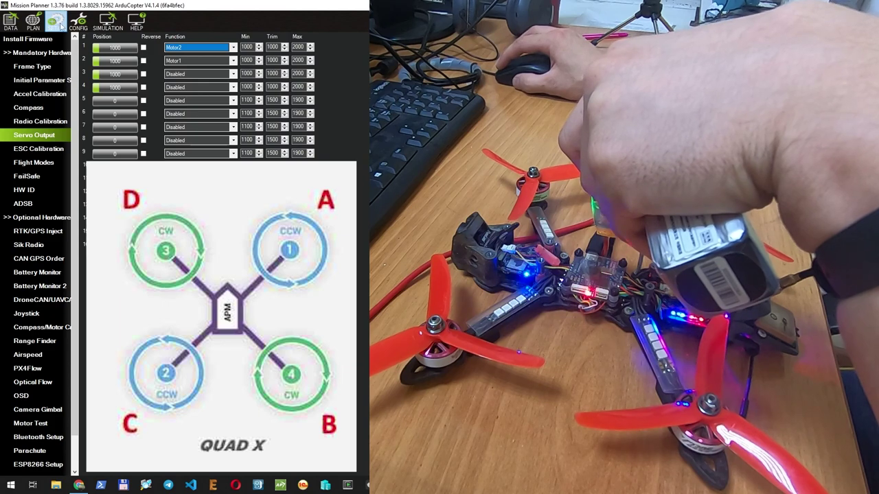
click(31, 424)
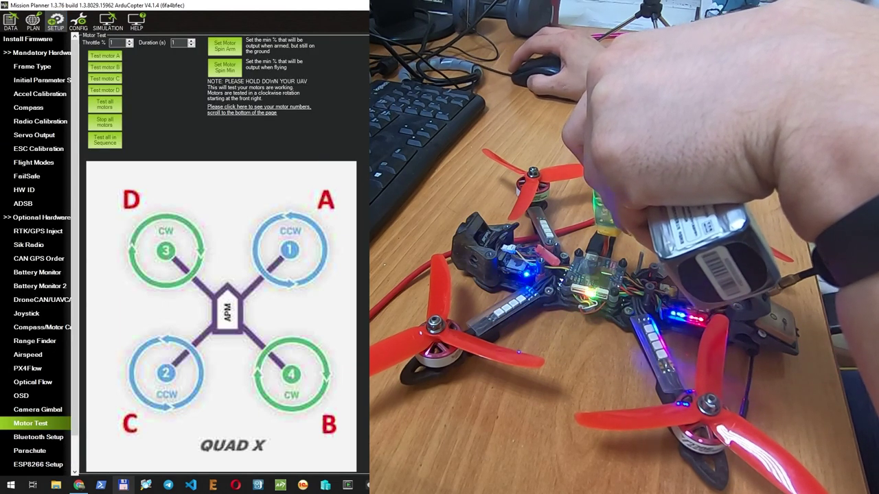
click(79, 486)
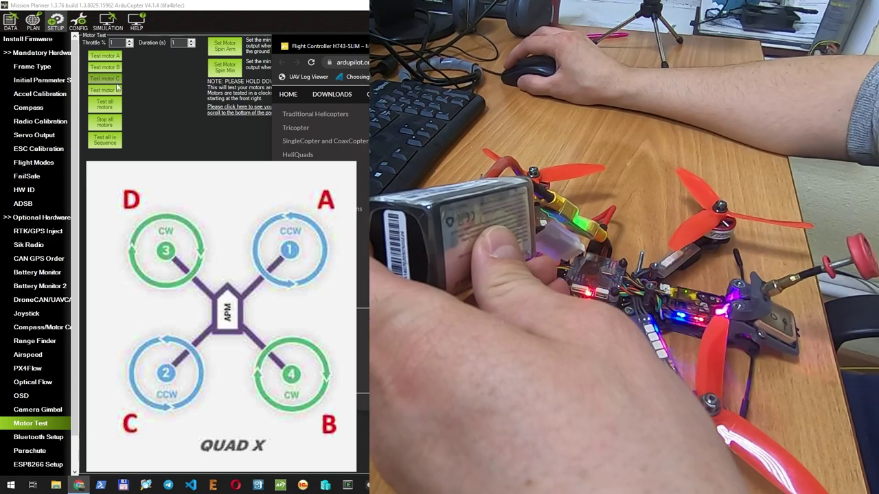
click(117, 83)
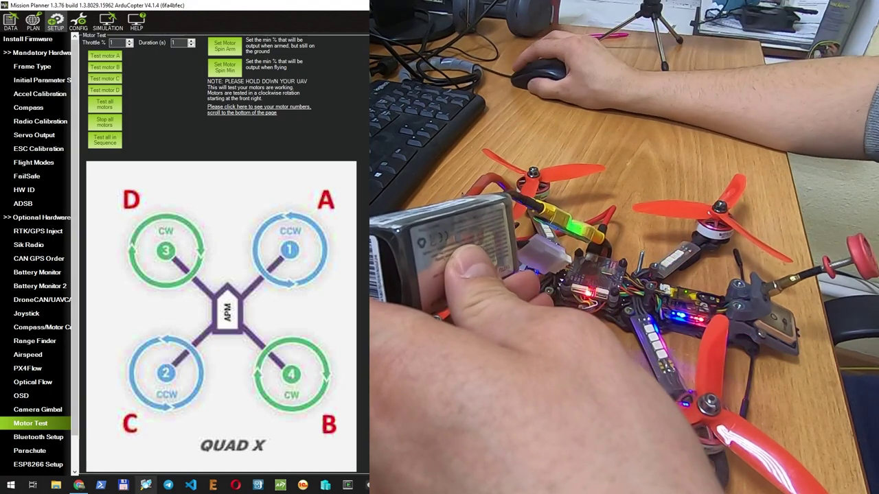
Step: Return to the servo output settings and disable servo output 1
click(79, 486)
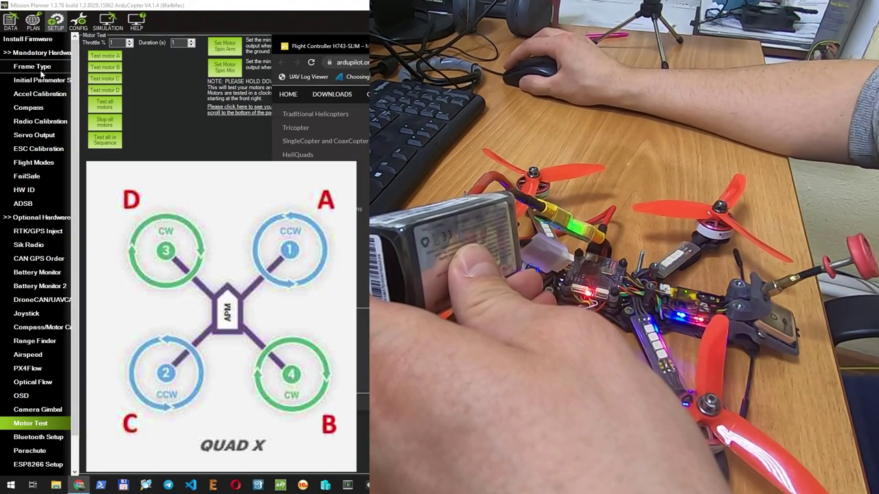
click(38, 135)
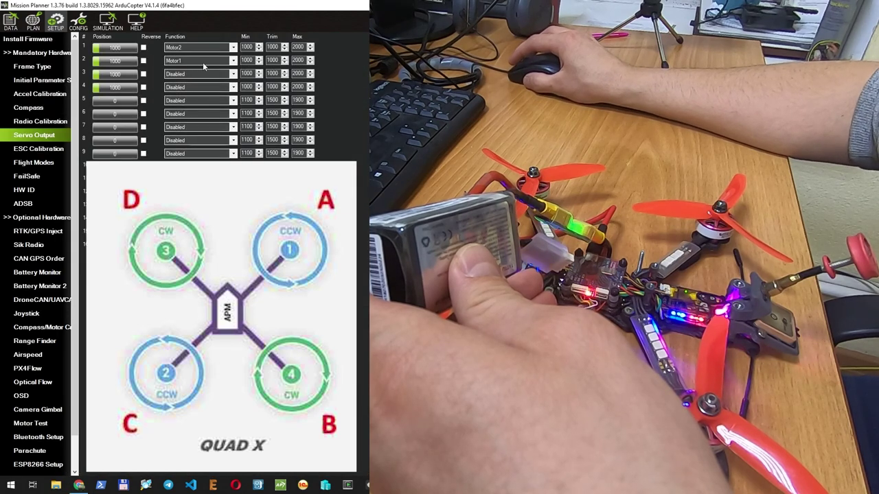
click(198, 49)
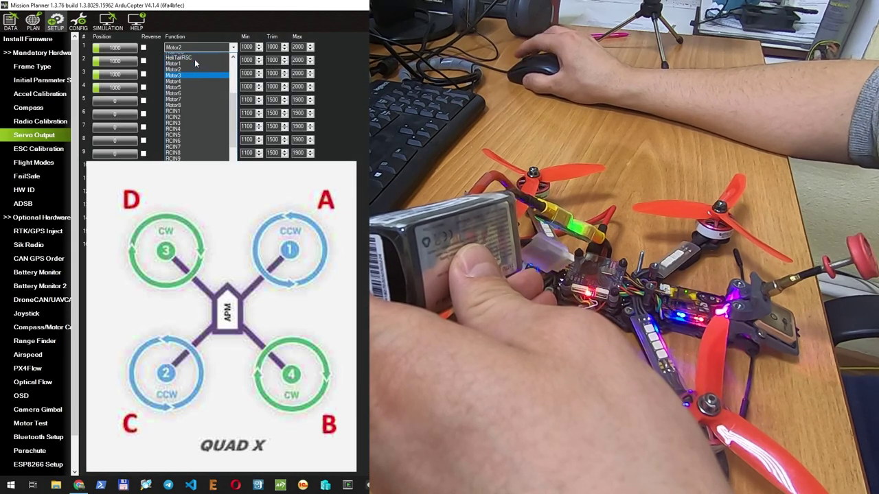
click(186, 62)
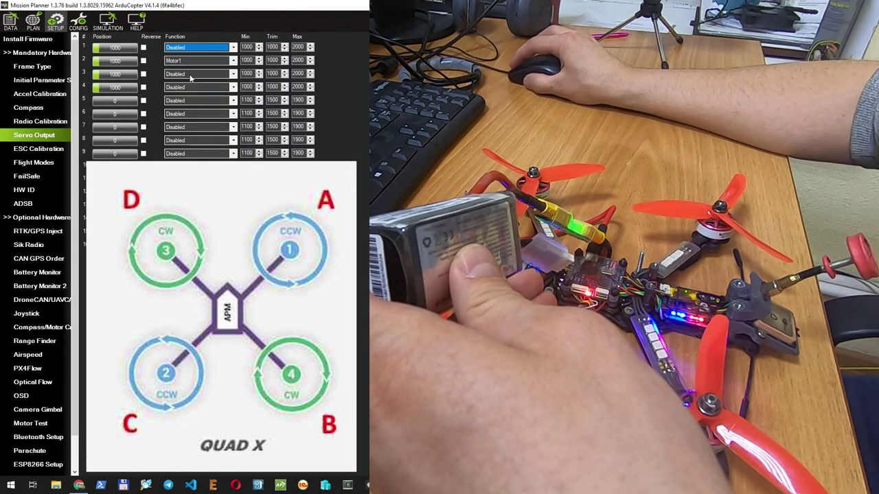
Step: Assign Motor2 to servo output 3 and run the motor test on motor C
click(192, 77)
click(179, 147)
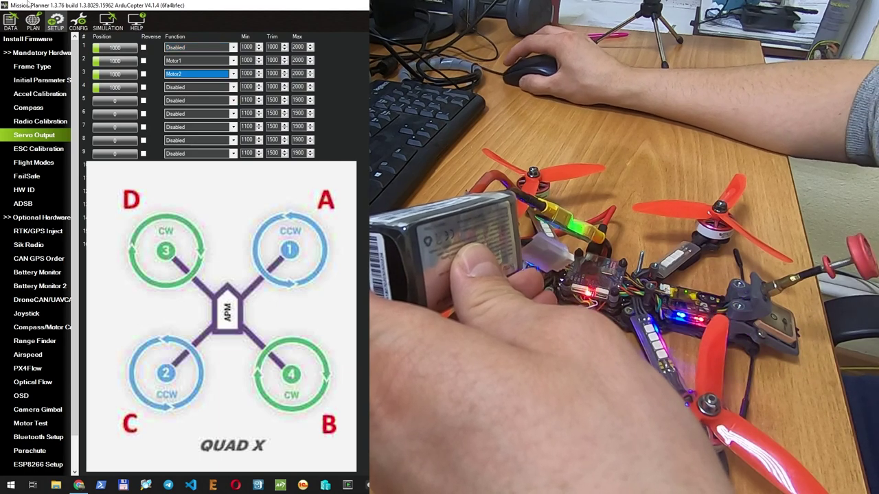
click(46, 420)
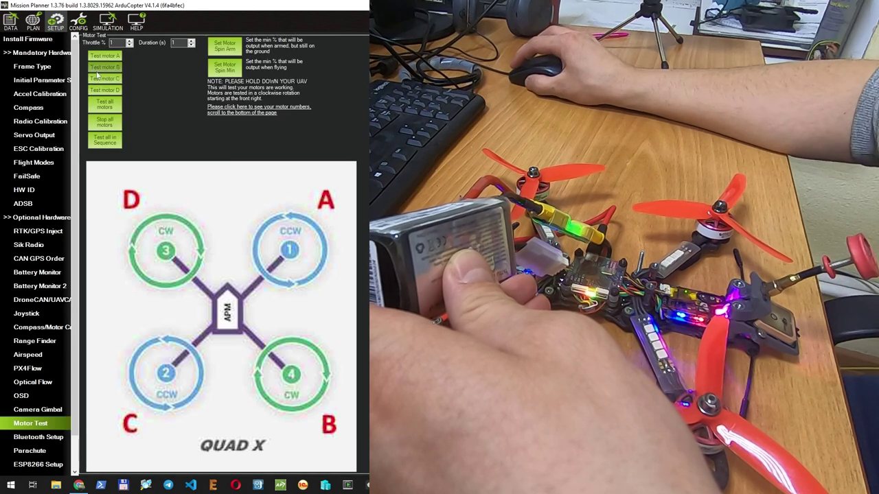
click(108, 79)
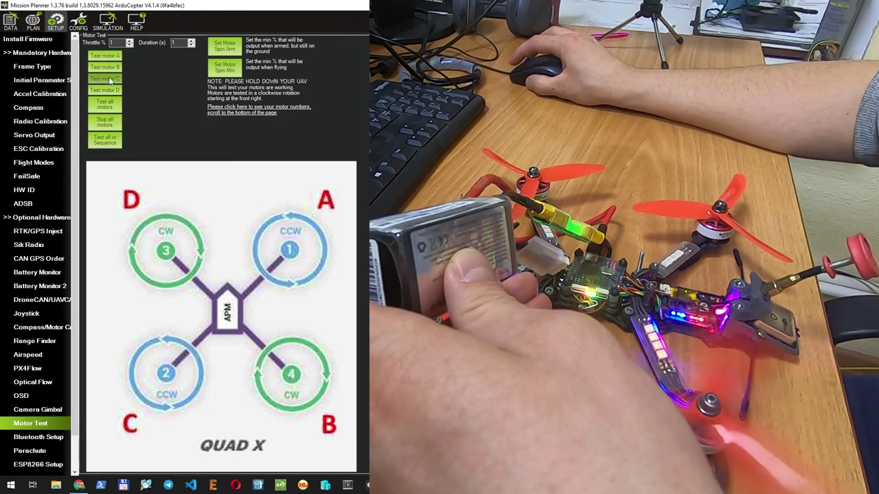
Step: Assign Motor3 to servo output 1 in the Servo Output settings
click(78, 485)
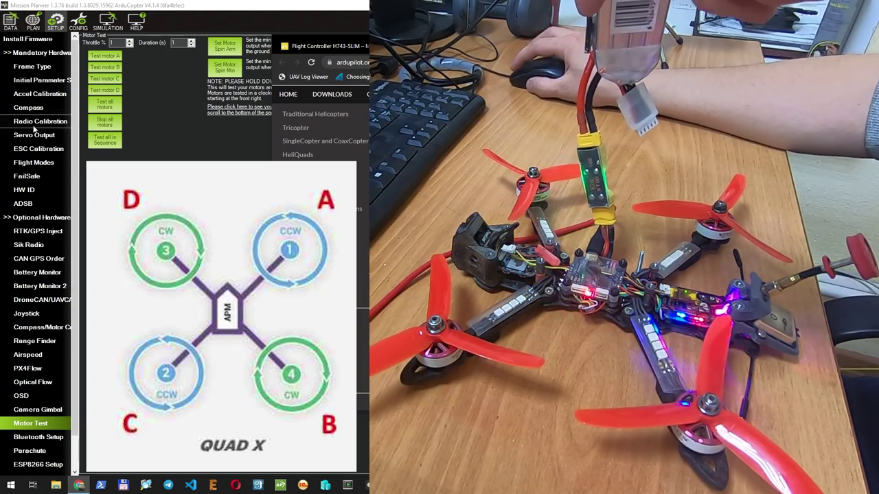
click(34, 135)
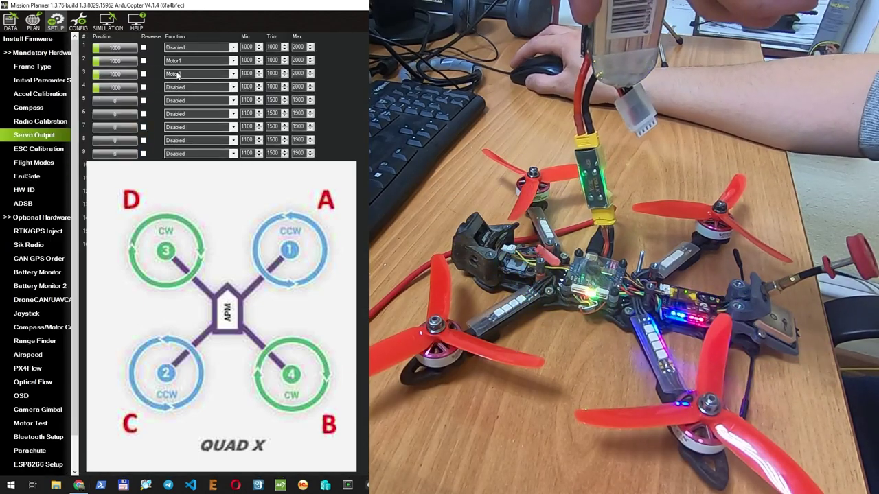
click(195, 50)
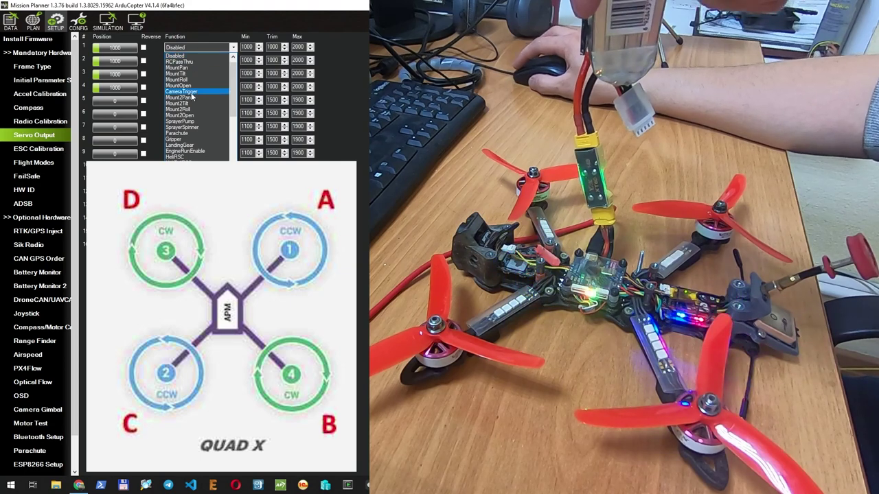
key(Return)
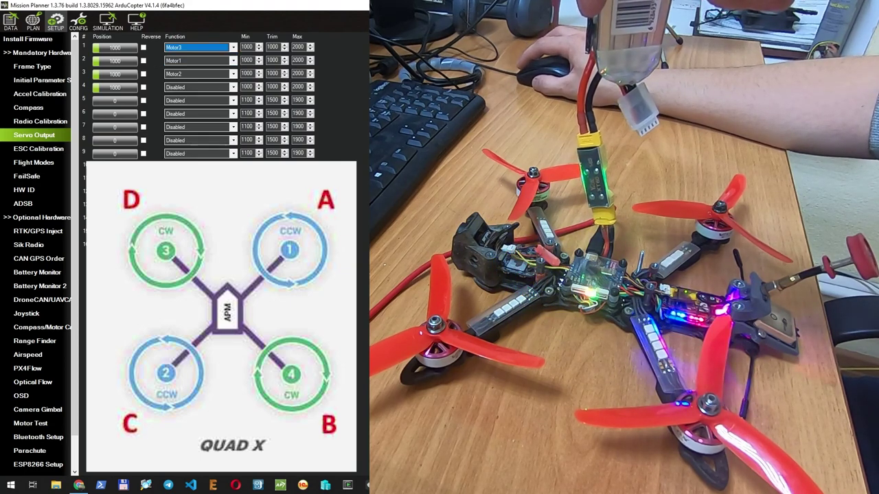
Step: Return to the motor test and run it on motor D
click(43, 424)
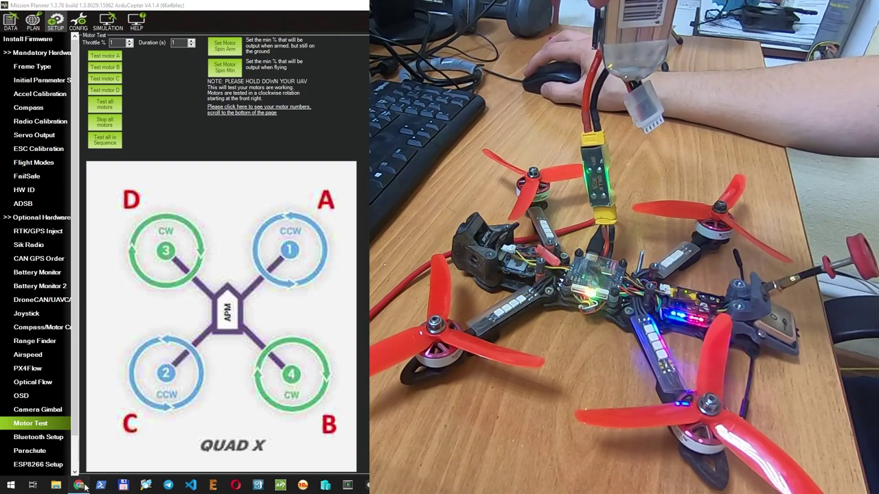
click(80, 486)
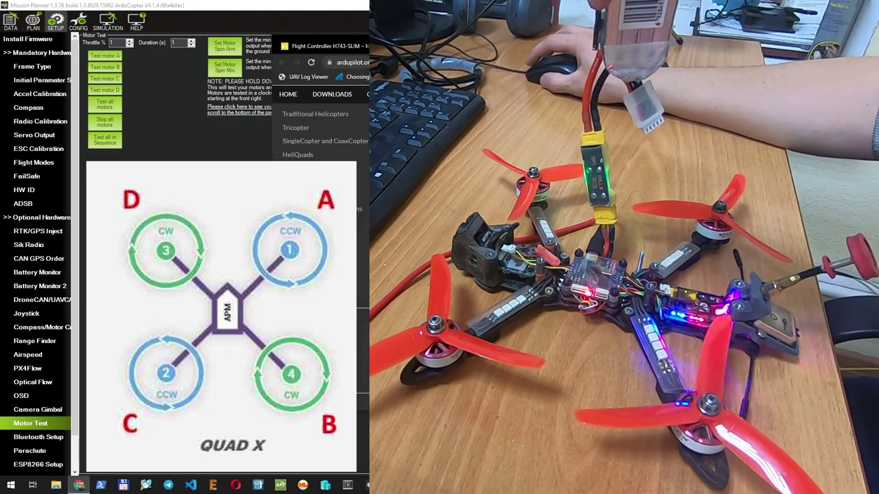
click(113, 97)
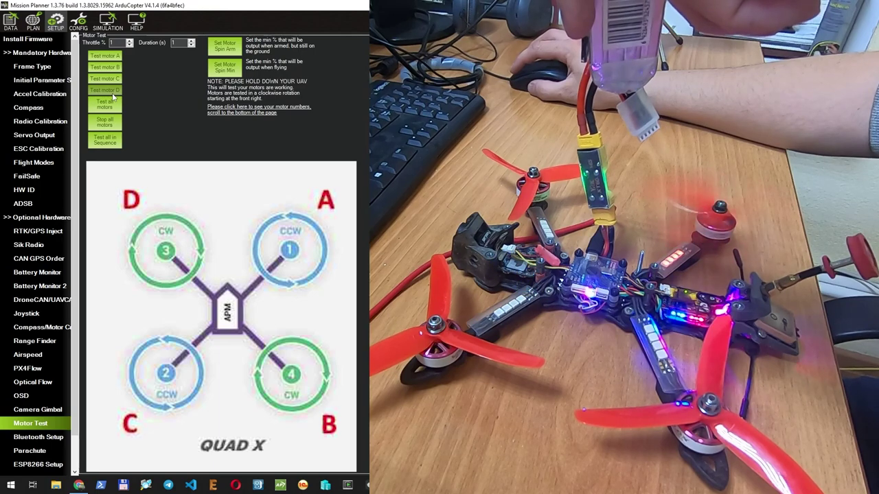
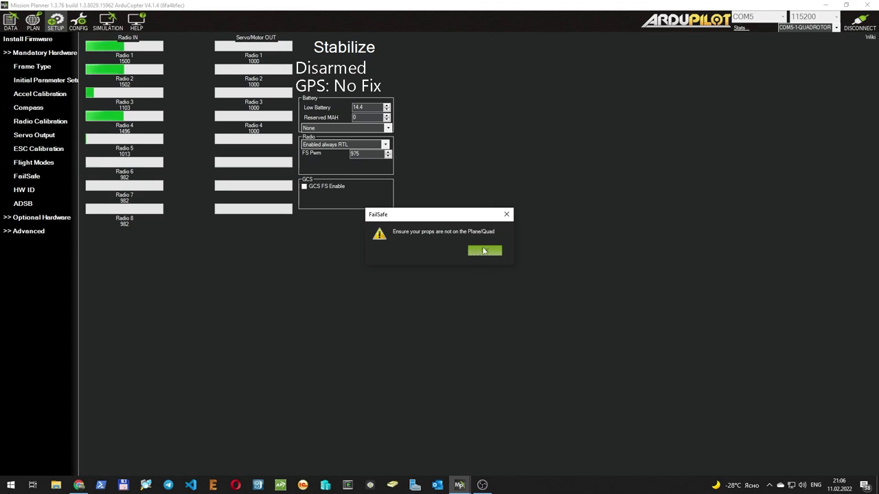
Step: Acknowledge the propeller safety warning for the FailSafe setup
click(483, 252)
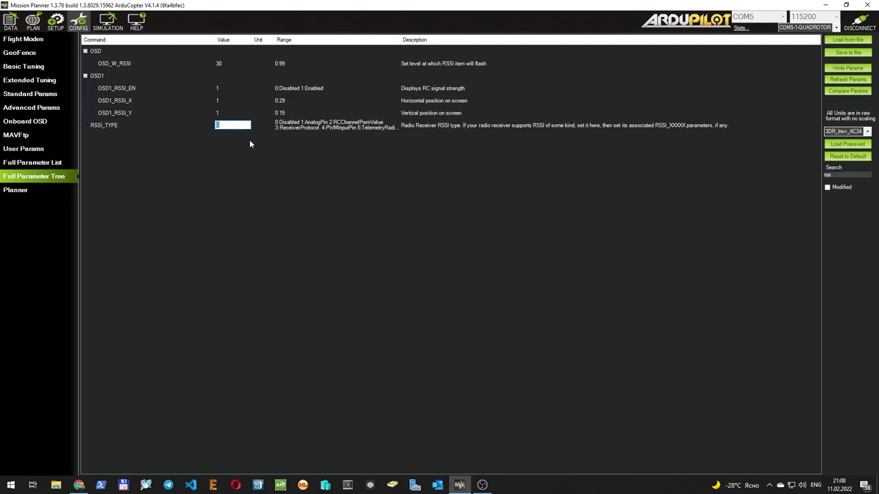
Step: Set the RSSI_TYPE parameter to 3 (ReceiverProtocol) and write the parameters to the flight controller
text(3)
key(Return)
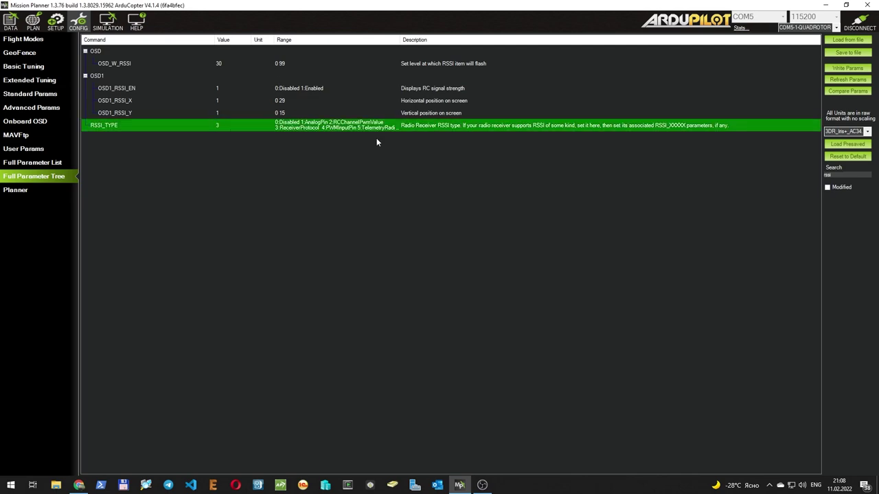
click(848, 71)
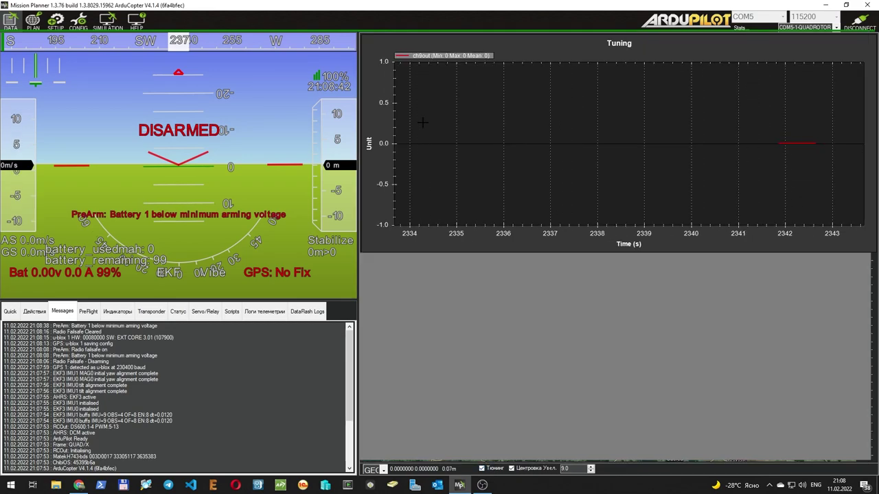
Step: Replace ch9out with rxrssi as the value plotted in the flight data tuning graph
double_click(423, 122)
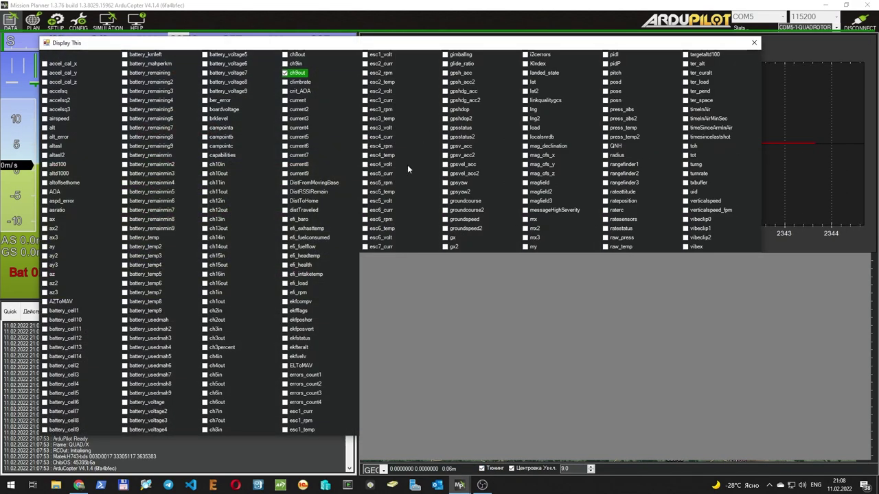
click(285, 73)
click(605, 329)
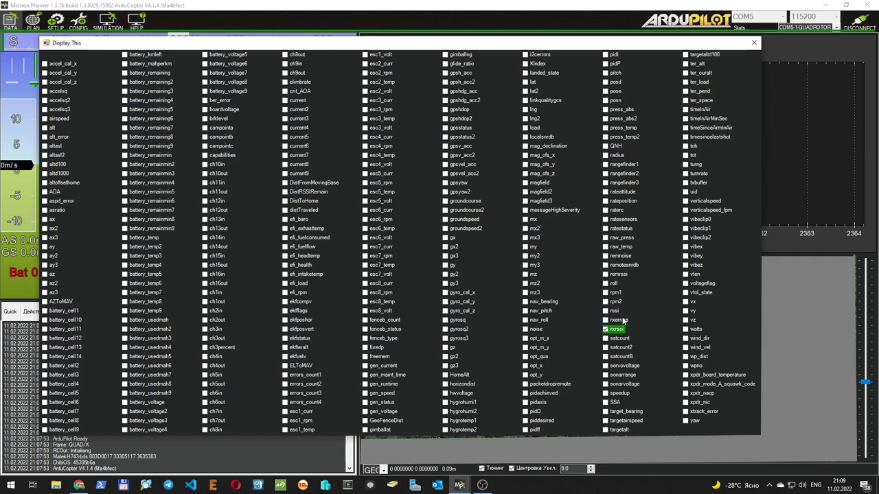
click(754, 43)
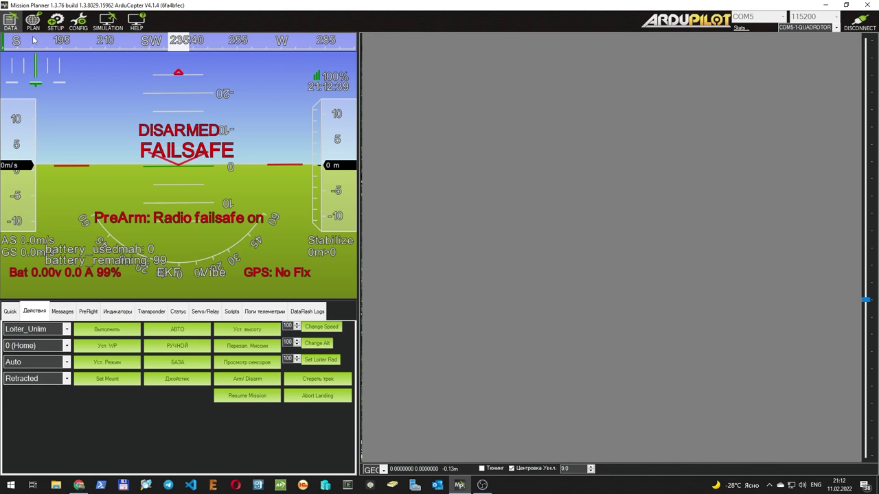
Step: Clear the fs_ search filter in the full parameter tree and look through the INS parameters
click(56, 21)
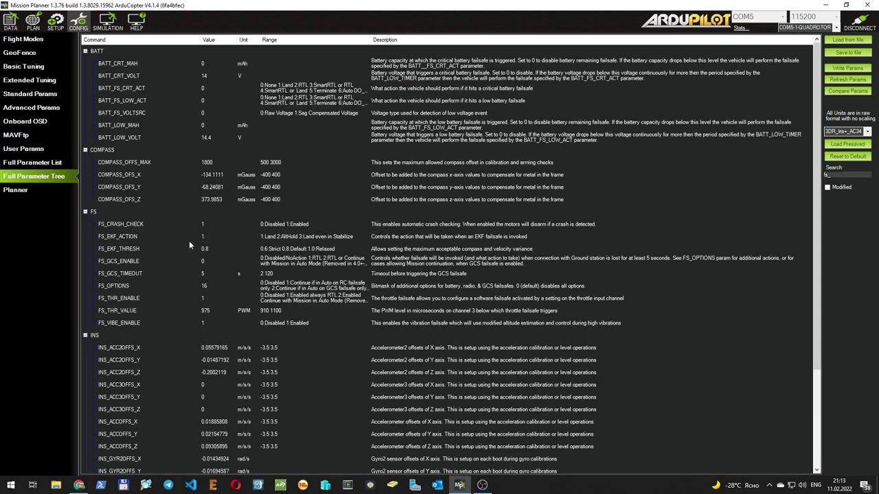
key(BackSpace)
key(BackSpace)
key(BackSpace)
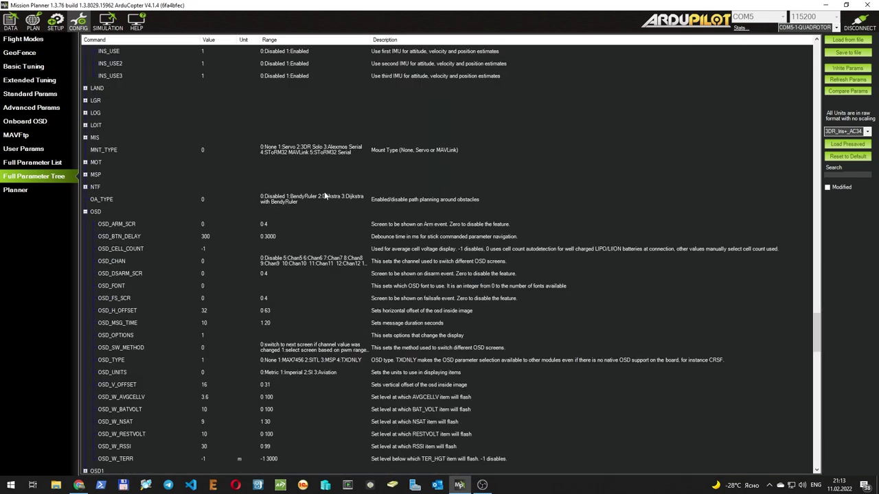
scroll(324, 196, up, 15)
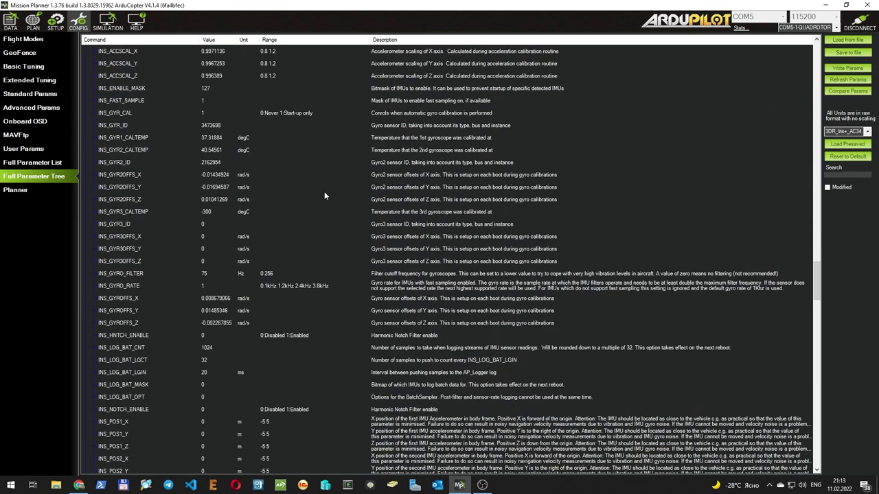
scroll(325, 196, up, 5)
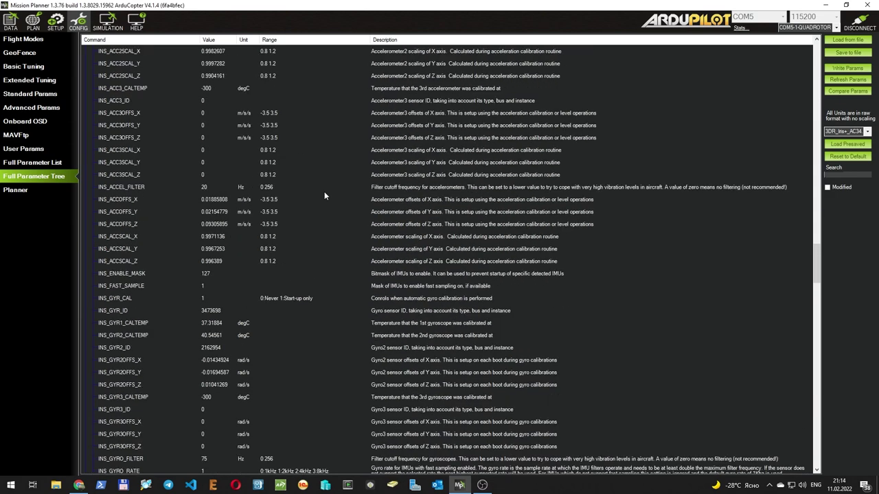
Step: Open the flight data messages and review the latest pre-arm and radio failsafe entries
click(11, 20)
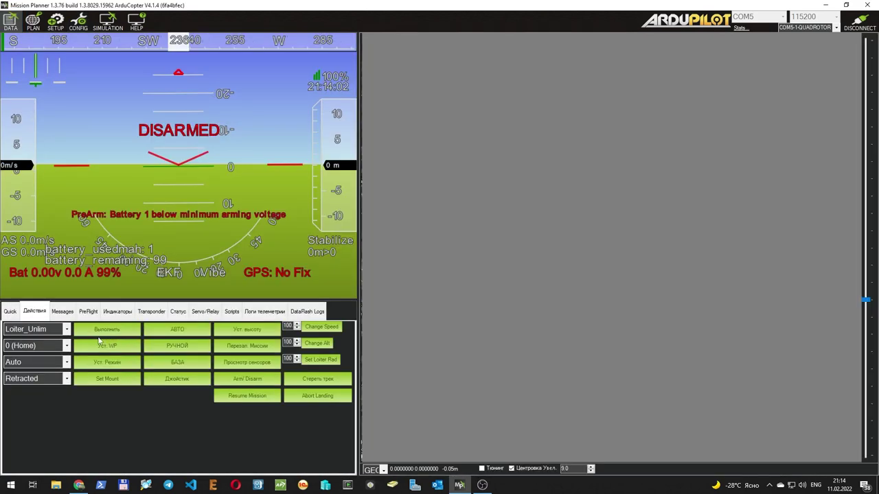
click(63, 312)
drag(110, 356, 116, 327)
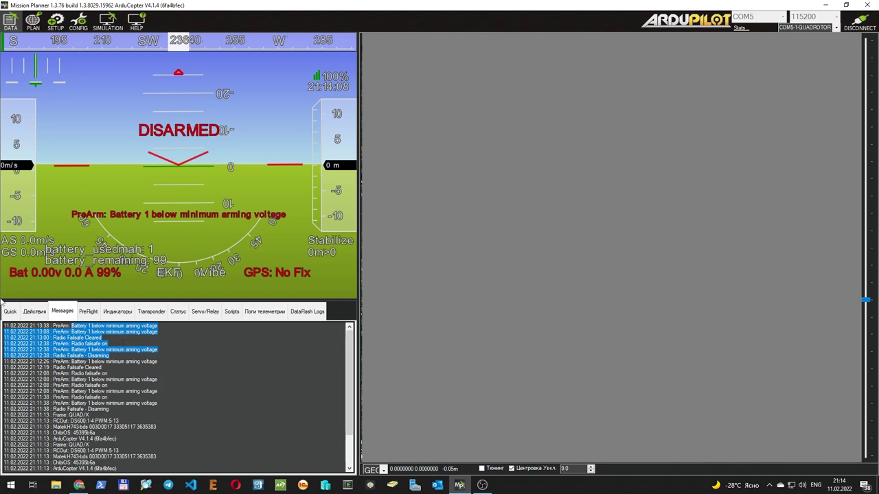
mouse_move(124, 342)
mouse_down()
mouse_move(46, 317)
mouse_move(124, 351)
mouse_move(124, 374)
mouse_move(128, 348)
mouse_up()
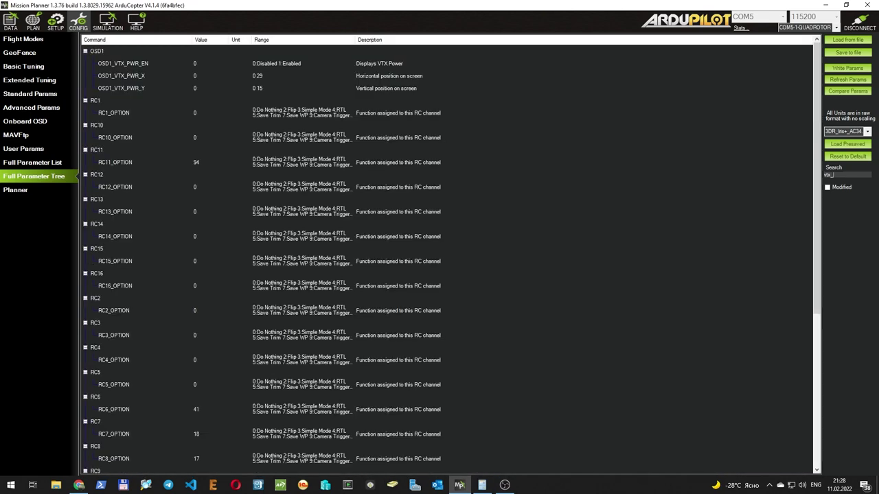
Step: Set VTX_ENABLE to 1, write the change and refresh the parameters to load the full VTX group
click(195, 100)
text(1)
key(Return)
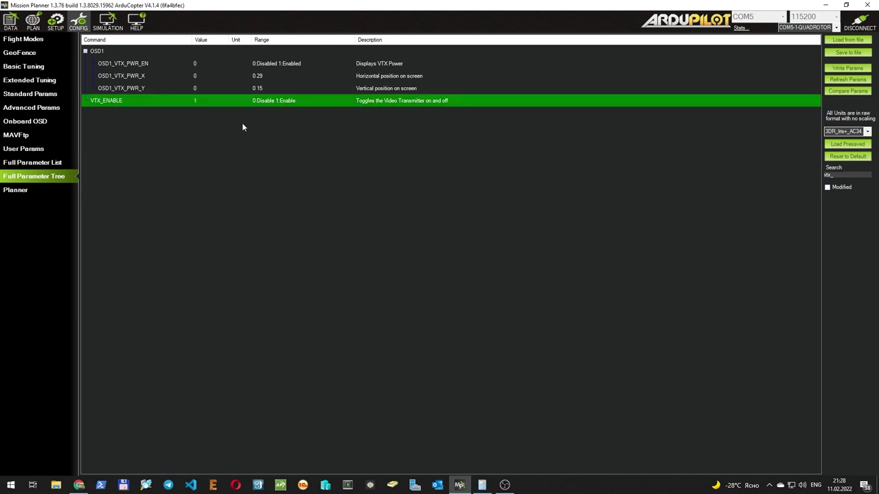
click(549, 251)
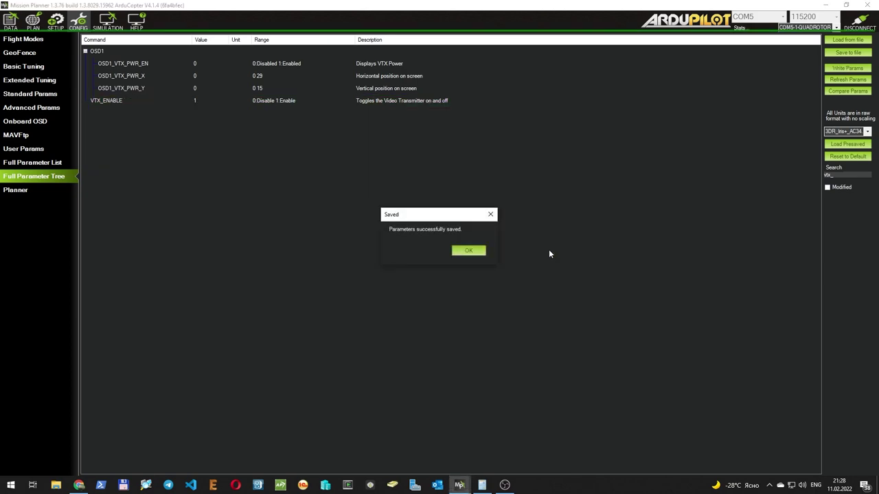
click(477, 251)
click(844, 80)
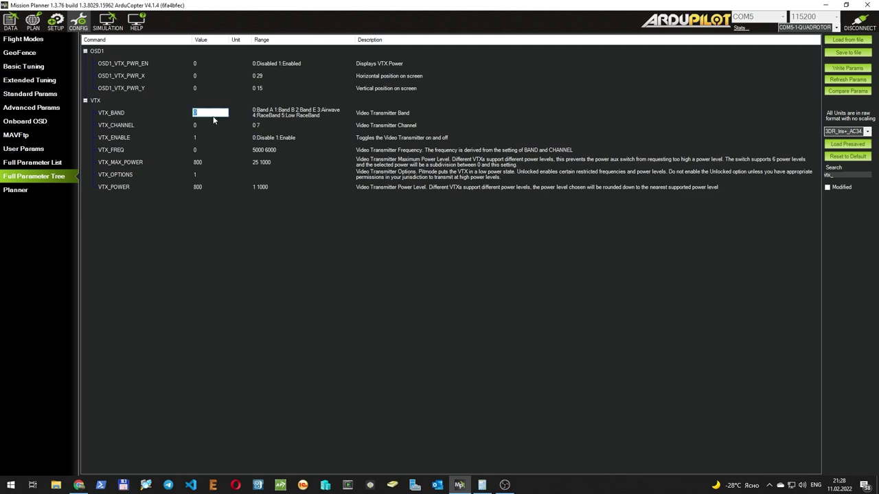
Step: Set VTX_BAND to 4 (RaceBand), leave VTX_CHANNEL at 0, and write the parameters
text(4)
key(Return)
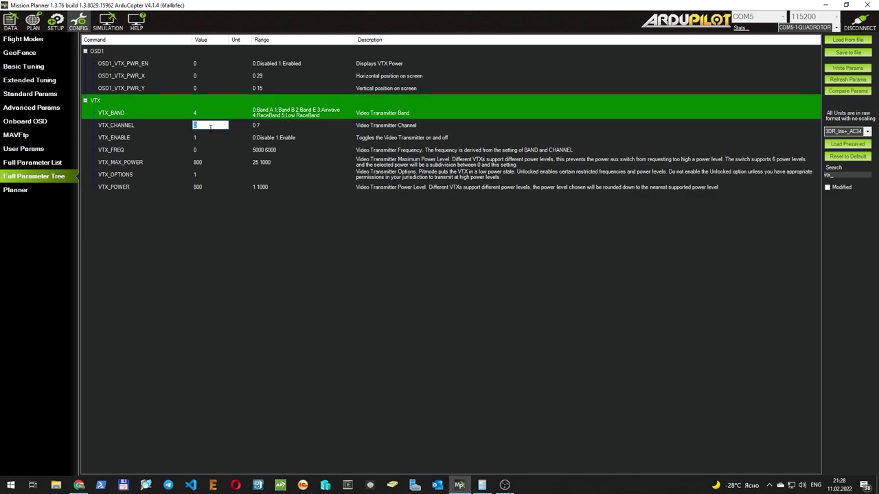
key(Return)
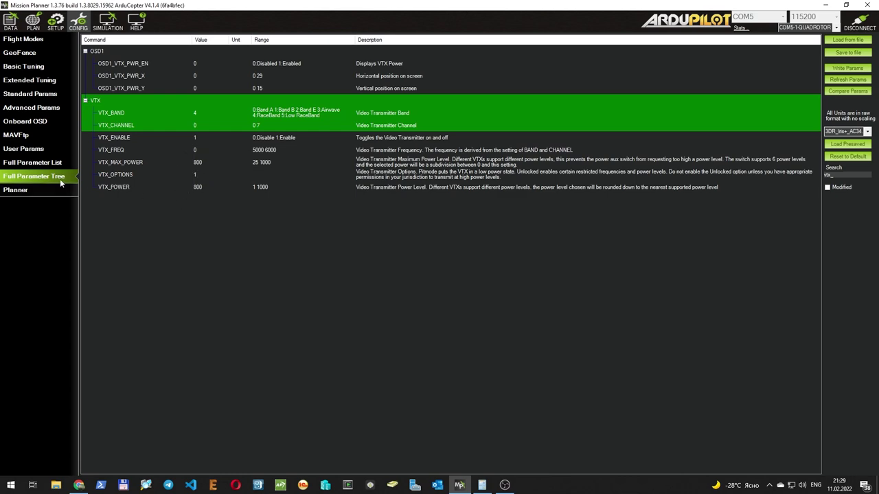
click(848, 68)
click(469, 252)
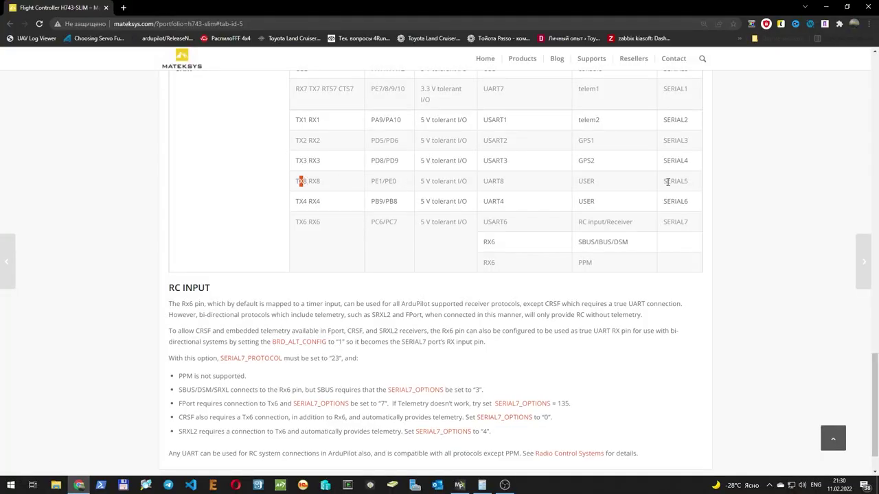
Step: Check the TX8 port mapping on the Mateksys H743-SLIM page, and set SERIAL5_PROTOCOL to 37 (SmartAudio) in Mission Planner
double_click(666, 182)
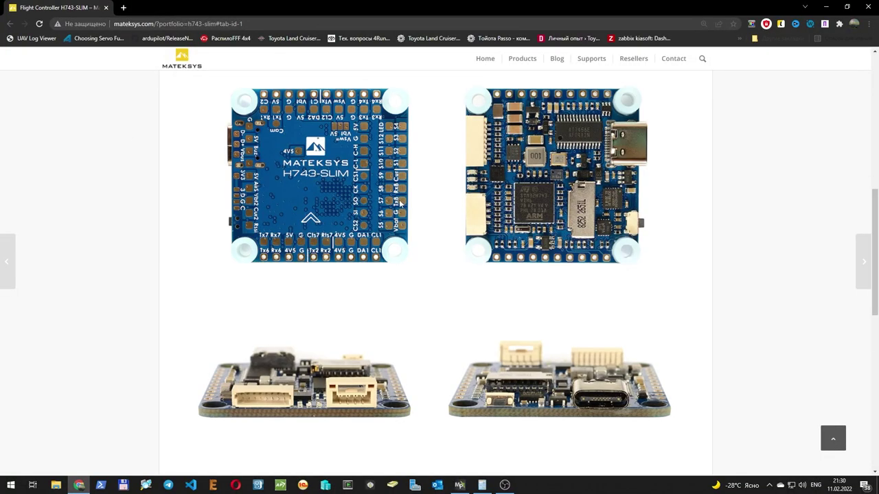
key(alt+Tab)
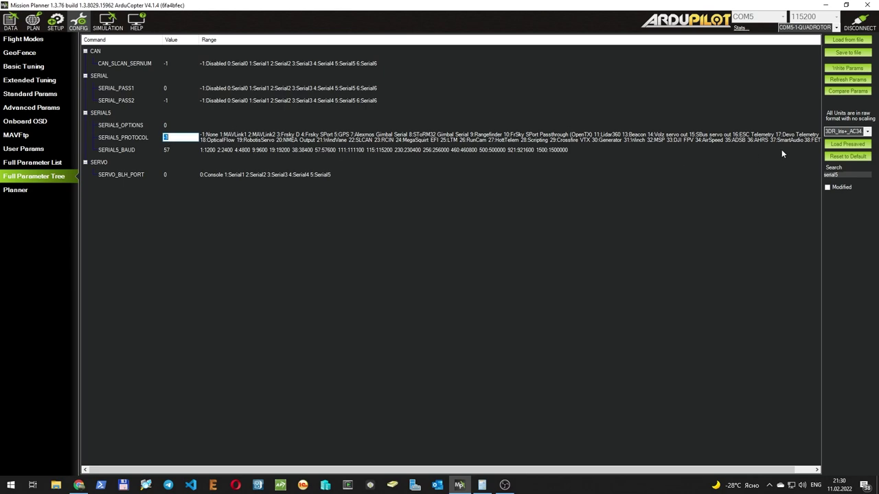
text(37)
key(Return)
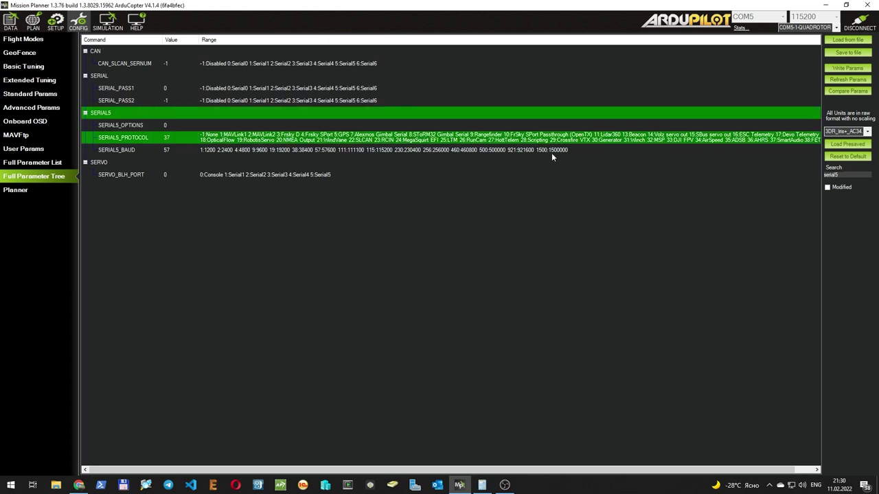
Step: Enable HalfDuplex in SERIAL5_OPTIONS, set SERIAL5_BAUD to 4 (4800), and write the parameters
click(126, 83)
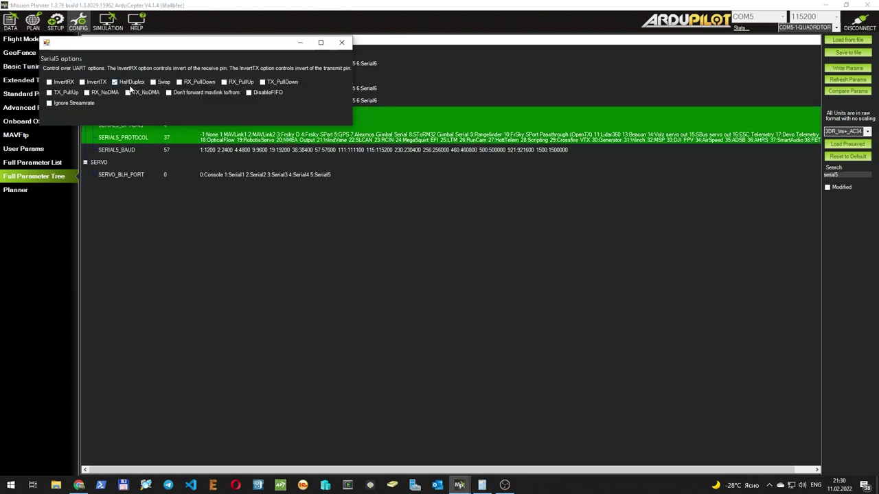
click(344, 45)
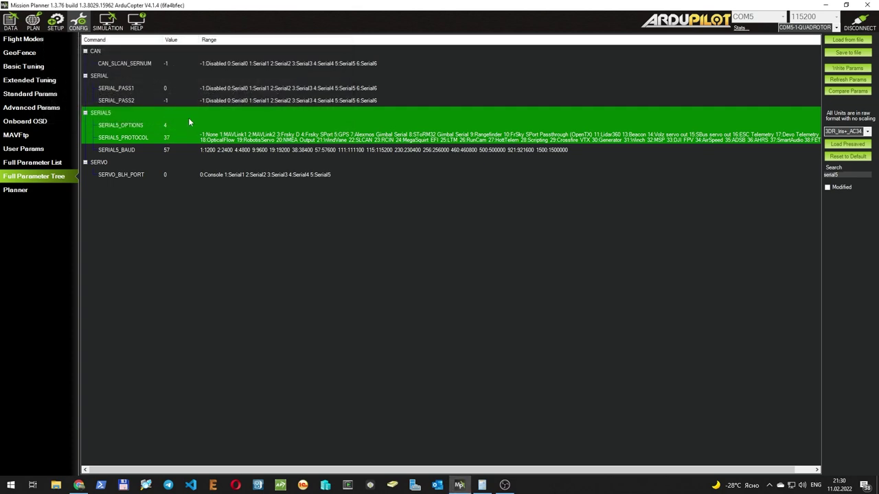
click(169, 151)
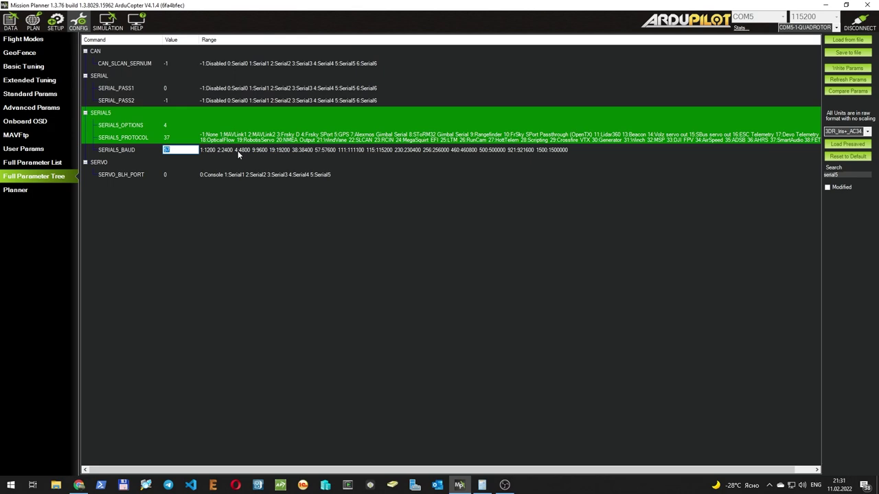
text(4)
key(Return)
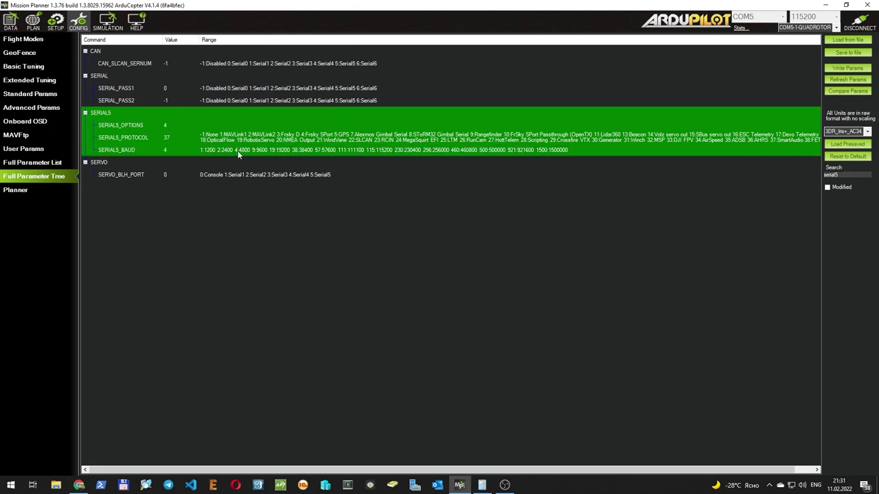
click(858, 68)
click(469, 252)
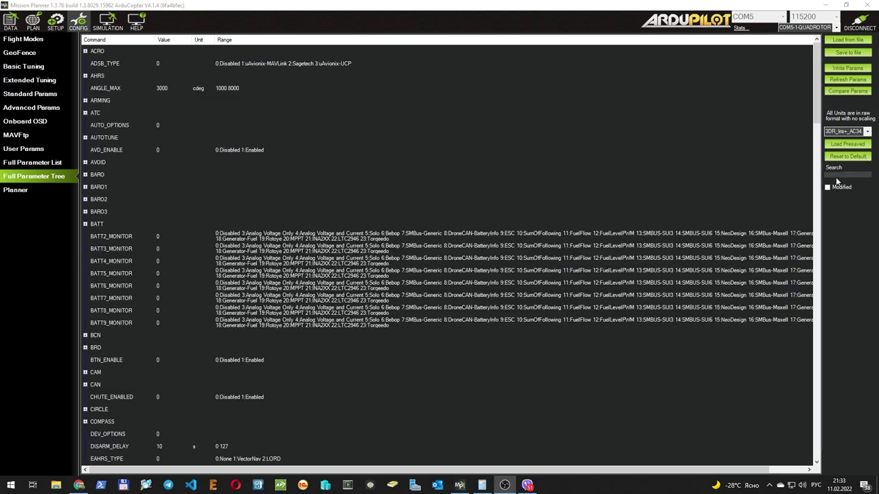
Step: Find the ins_h parameters, set INS_HNTCH_ENABLE to 1, write the change and refresh the parameters to load the full harmonic notch group
click(460, 485)
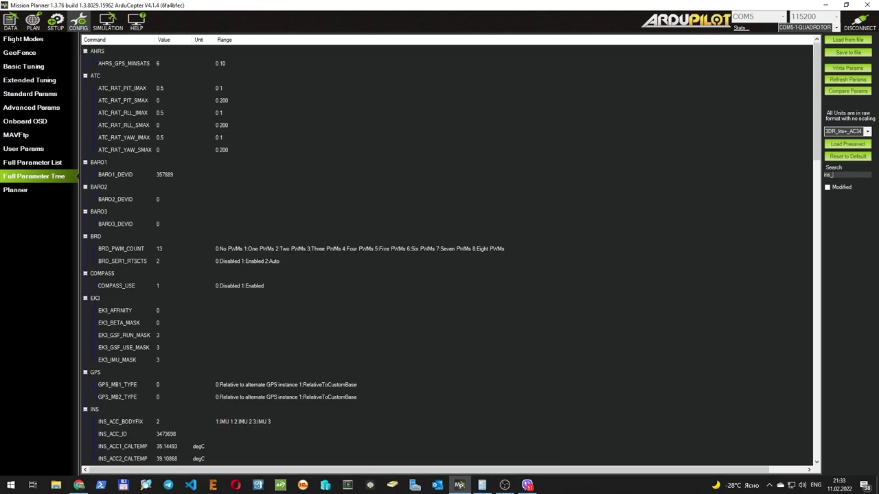
key(alt+Tab)
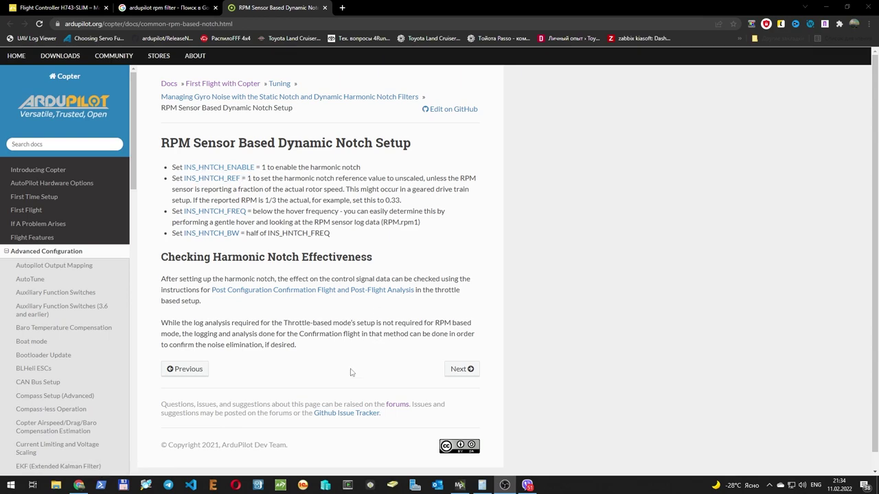
key(alt+Tab)
text(1)
key(Return)
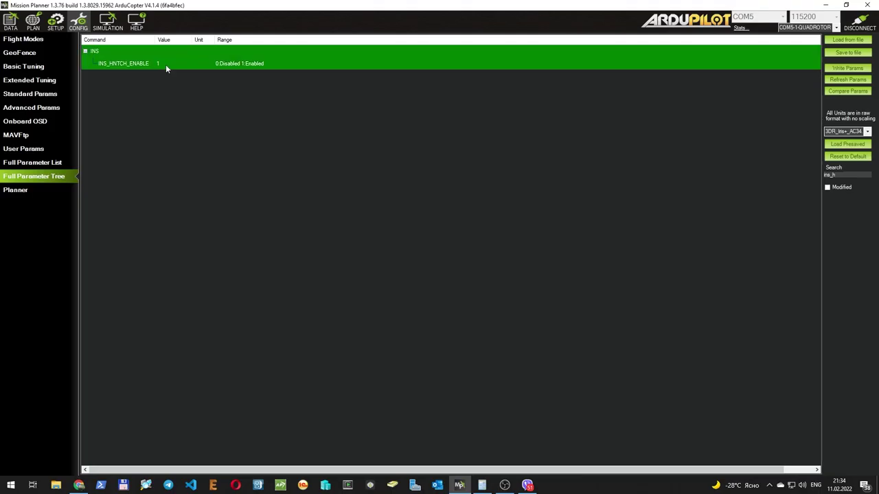
click(847, 68)
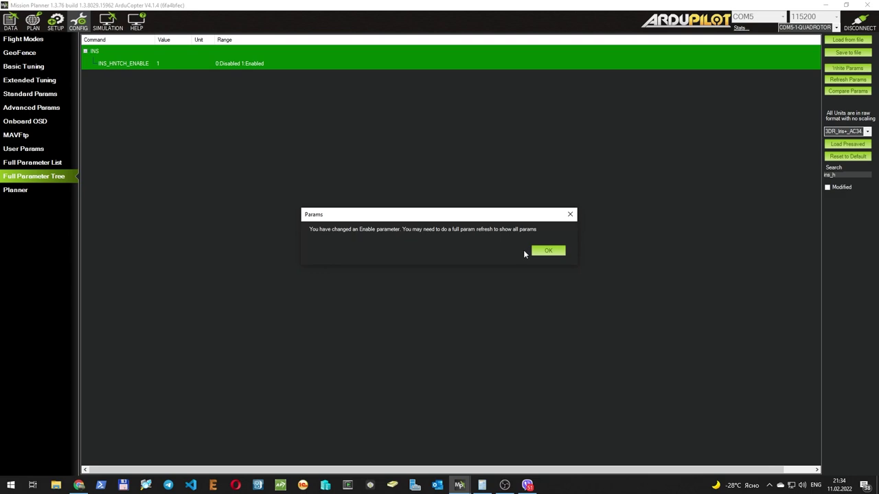
click(546, 249)
key(Return)
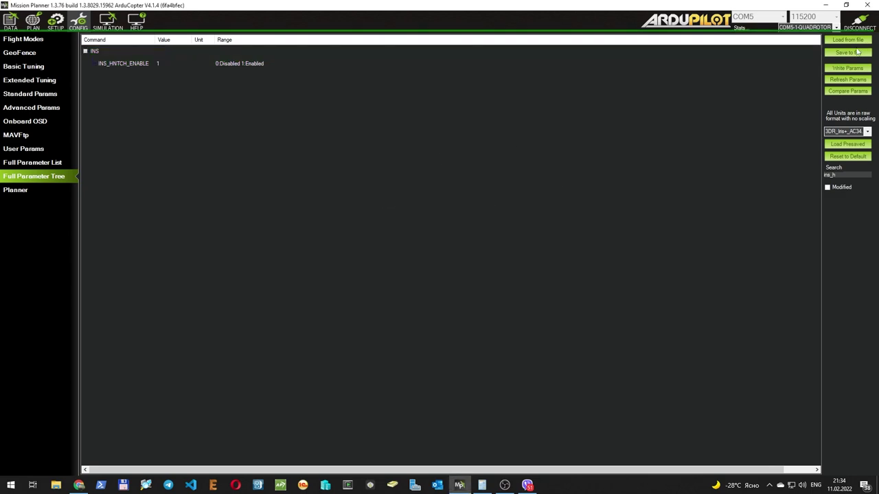
click(847, 79)
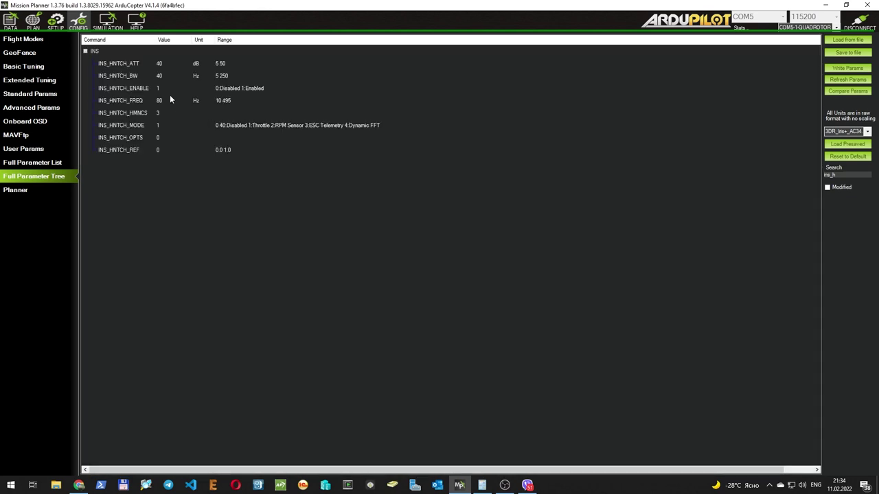
Step: Consult the ArduPilot gyro noise notch filter page, and set INS_HNTCH_MODE to 3 (ESC Telemetry) in Mission Planner, writing the parameters
key(alt+Tab)
scroll(269, 225, up, 2)
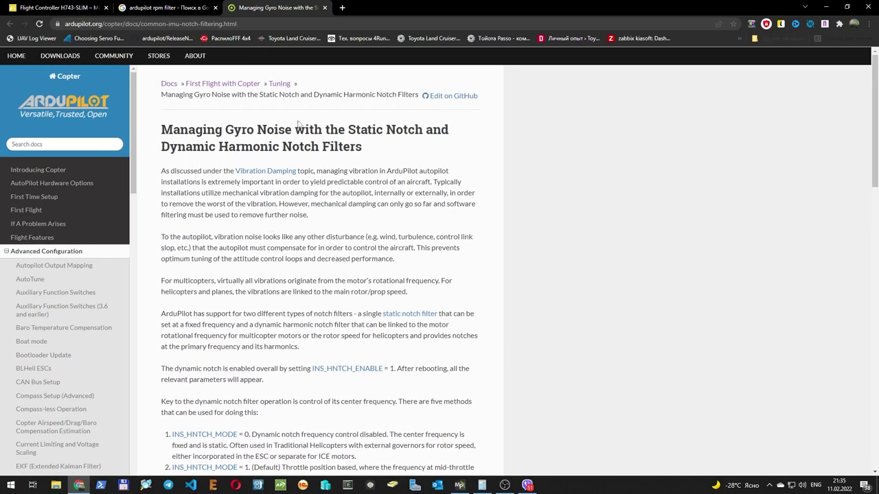
drag(161, 131, 363, 147)
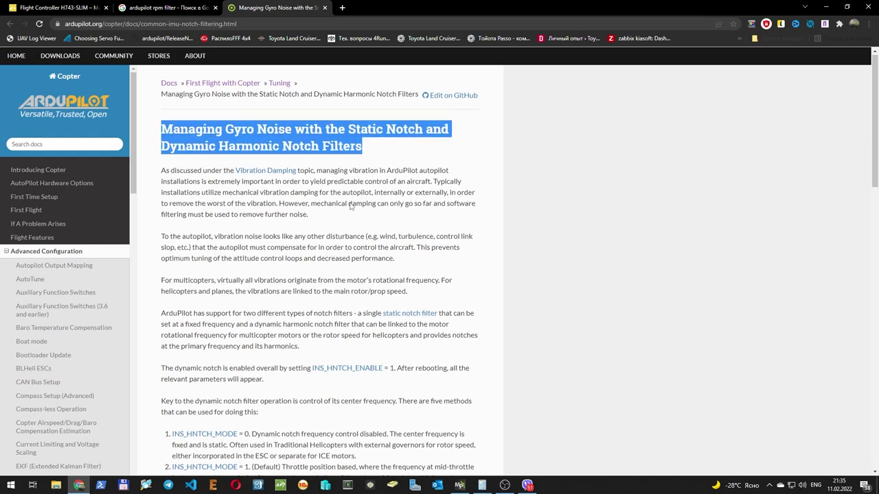
scroll(362, 147, down, 3)
key(alt+Tab)
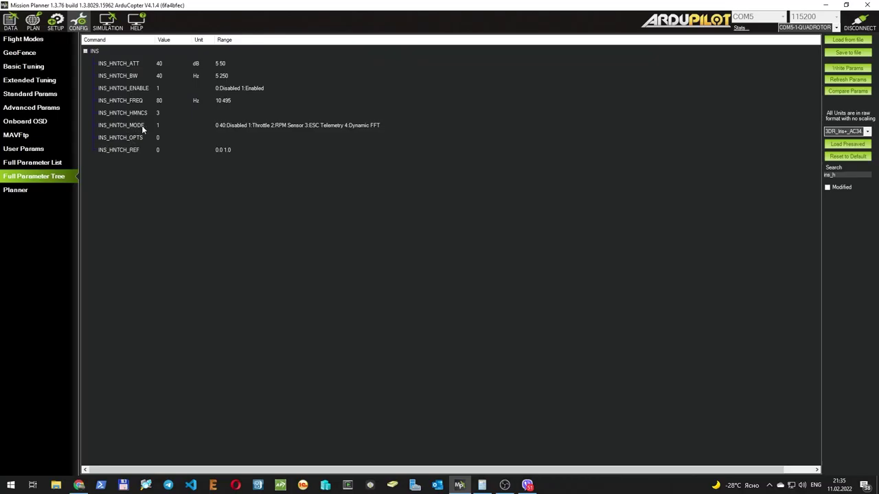
click(159, 125)
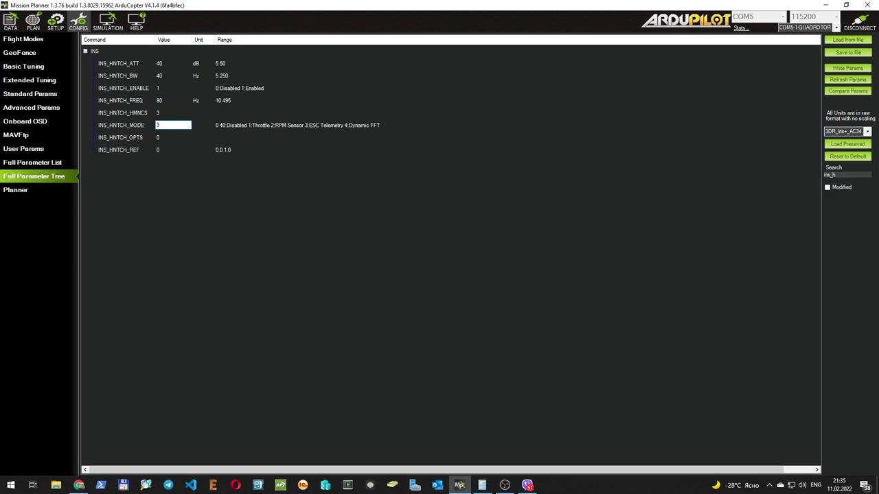
click(314, 128)
click(847, 68)
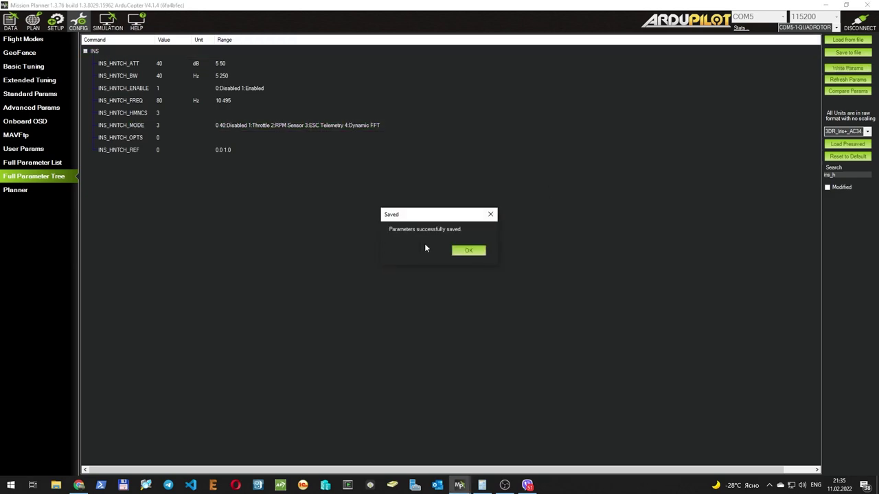
click(478, 252)
Step: Examine the descriptions of INS_HNTCH_MODE options 3 (ESC Telemetry) and 4 (In-Flight FFT) on the ArduPilot notch filter page in the browser
key(alt+Tab)
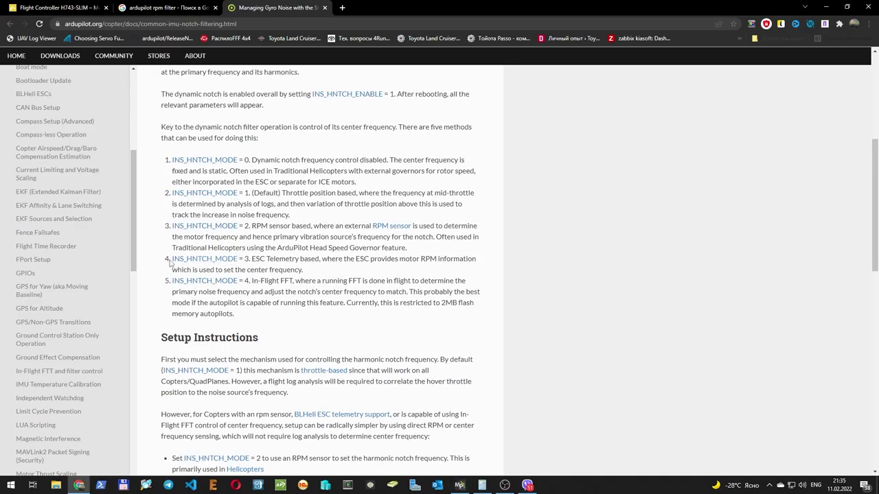
drag(172, 259, 324, 271)
scroll(318, 281, down, 2)
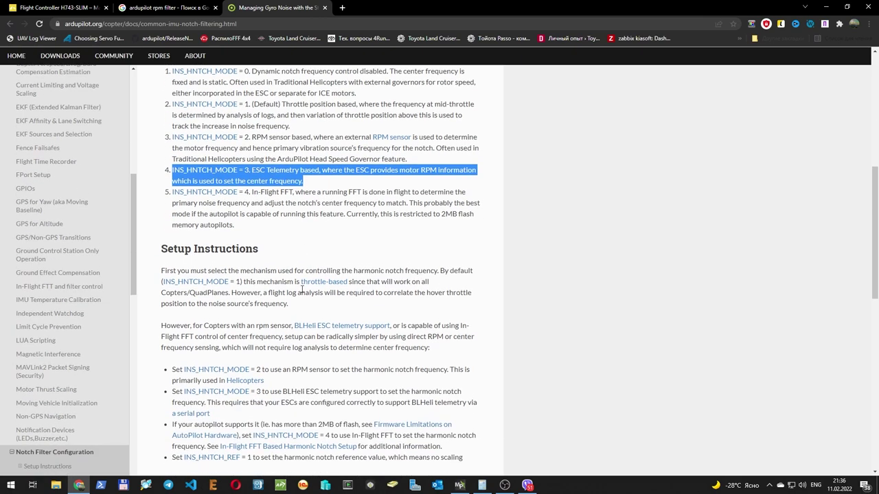
drag(172, 193, 259, 222)
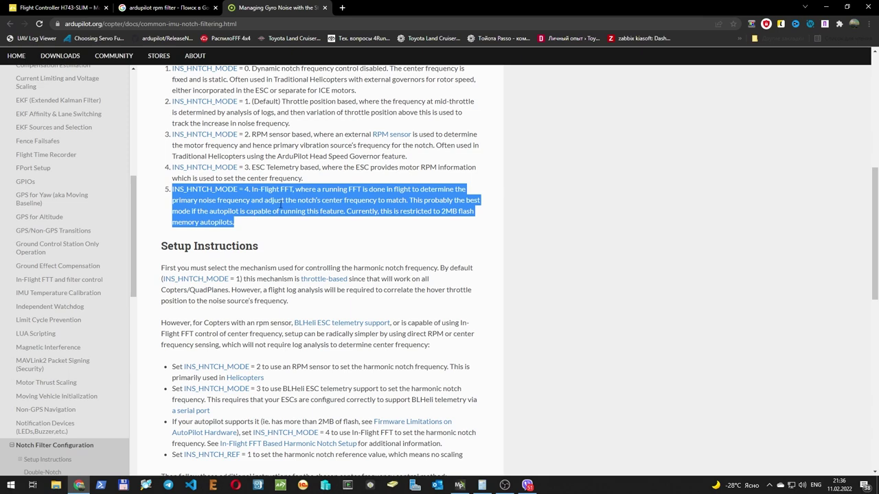
scroll(278, 204, down, 1)
scroll(271, 203, up, 1)
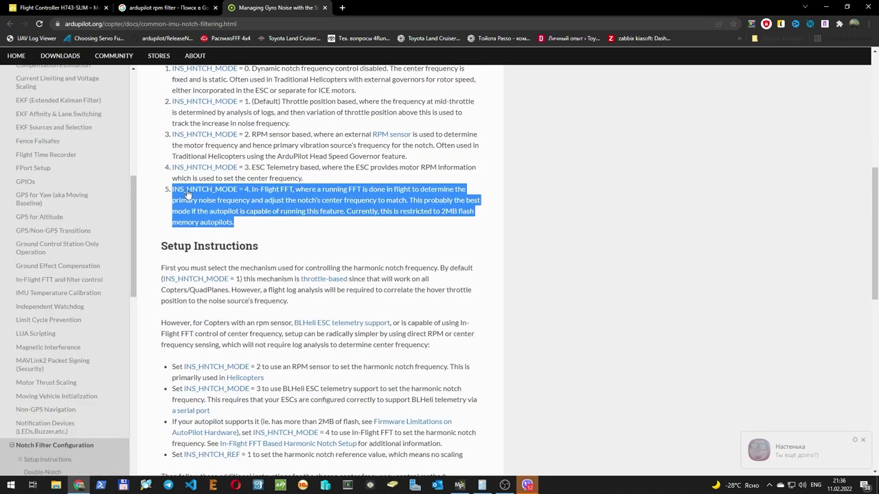
click(313, 227)
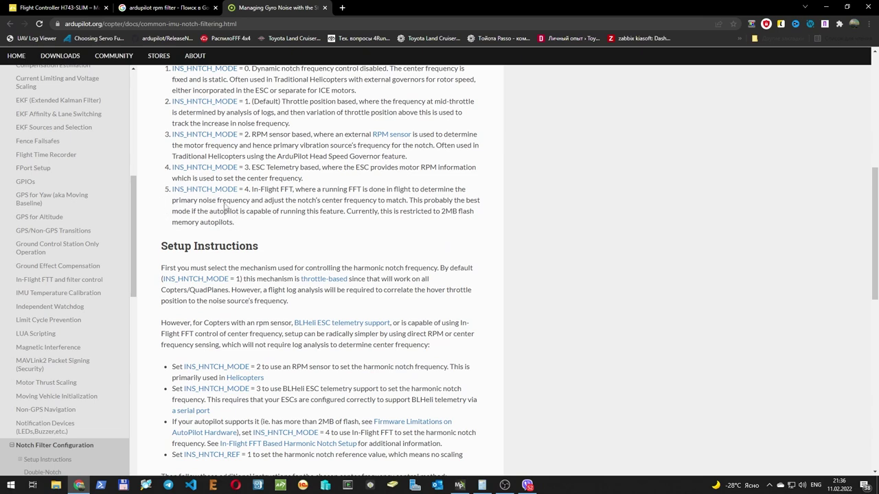
drag(315, 181, 173, 169)
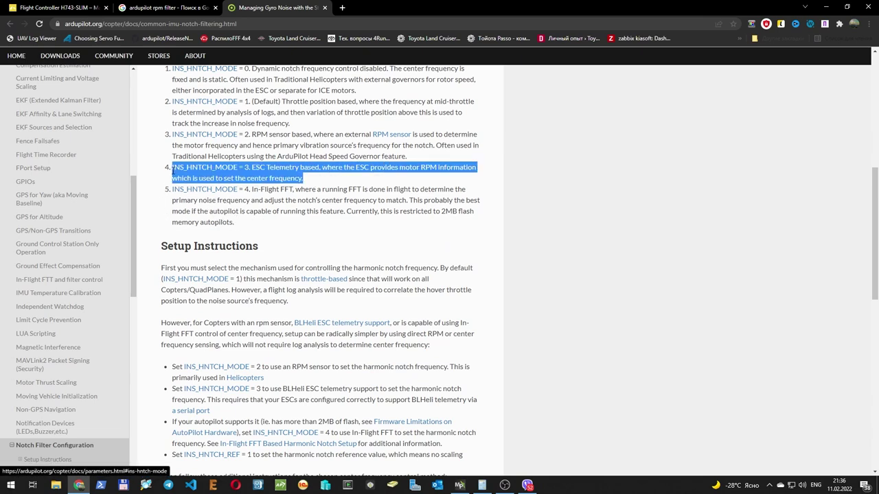
Step: In Mission Planner, replace rxrssi on the Tuning graph with esc1_rpm, esc2_rpm, esc3_rpm and esc4_rpm
key(alt+Tab)
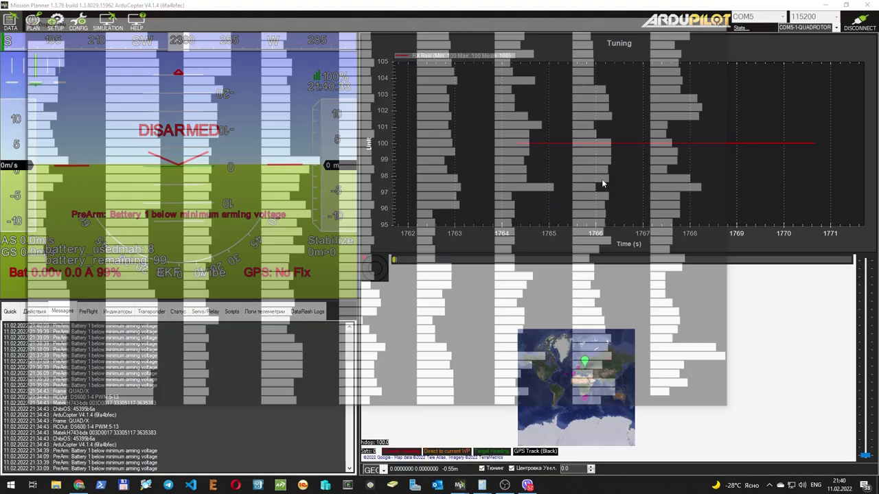
double_click(602, 179)
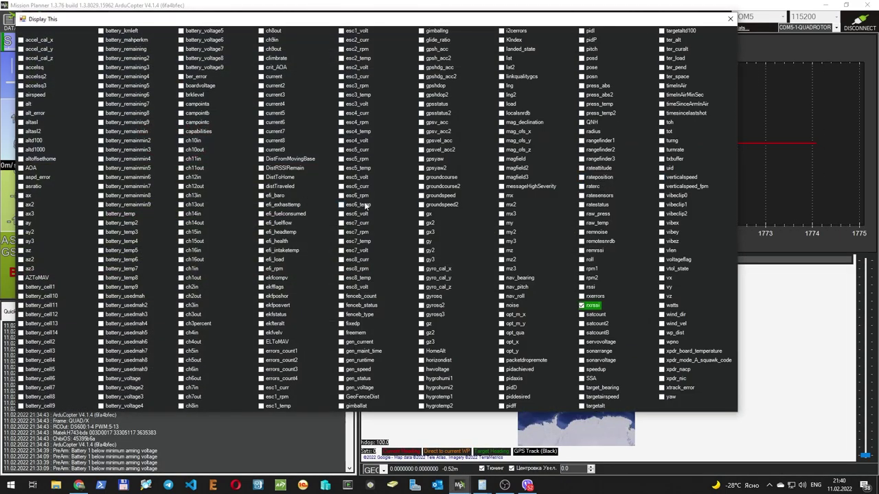
click(602, 304)
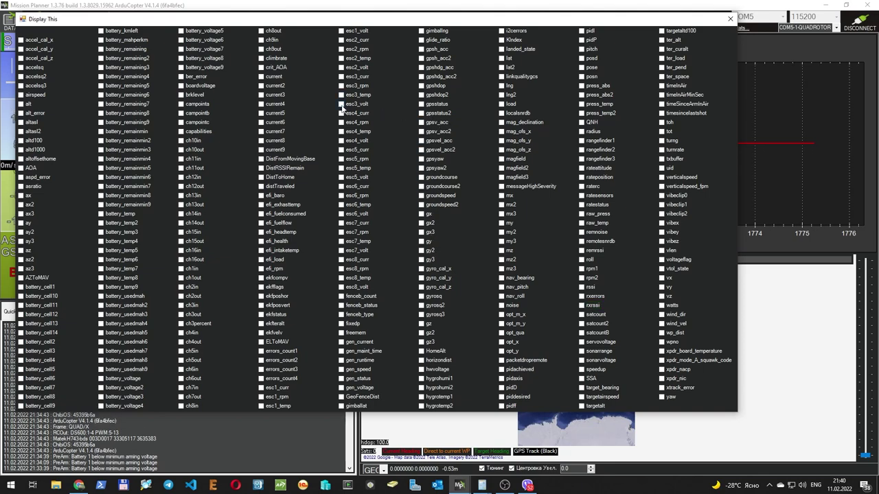
click(262, 398)
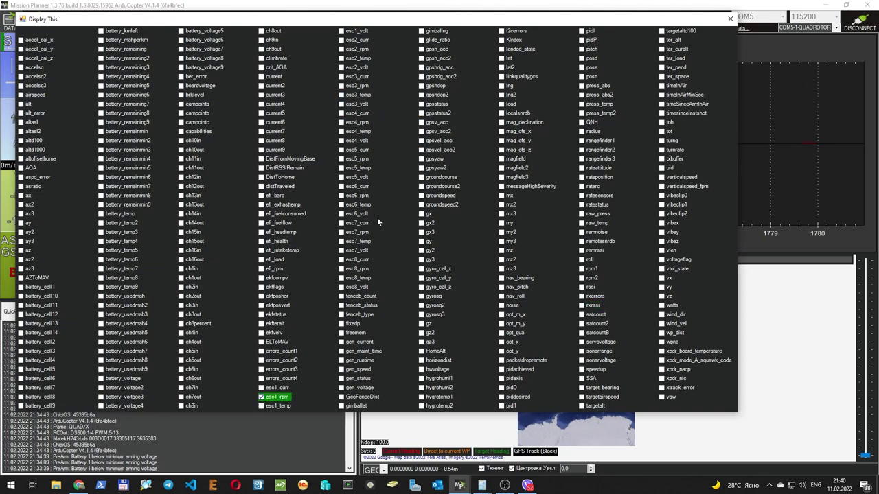
click(341, 49)
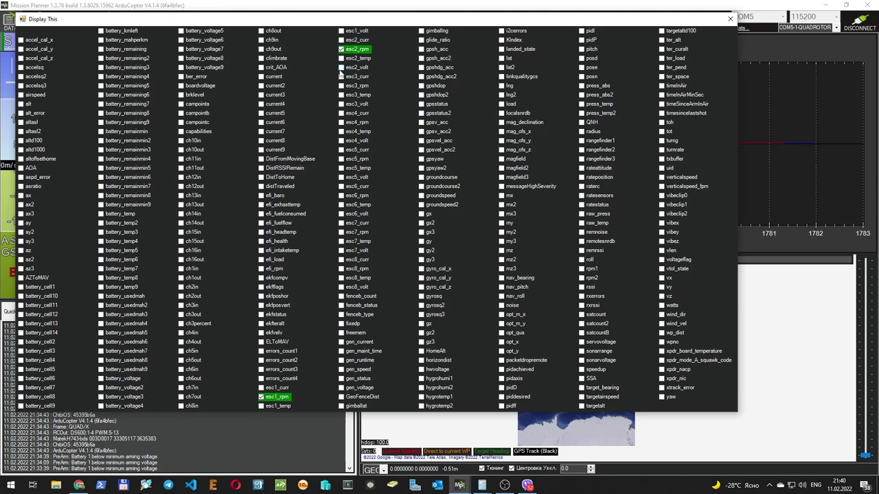
click(341, 85)
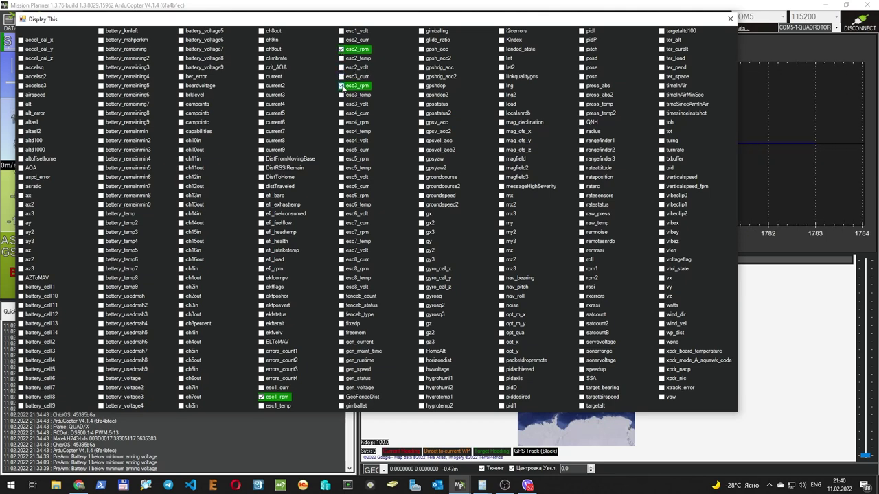
click(341, 122)
click(730, 19)
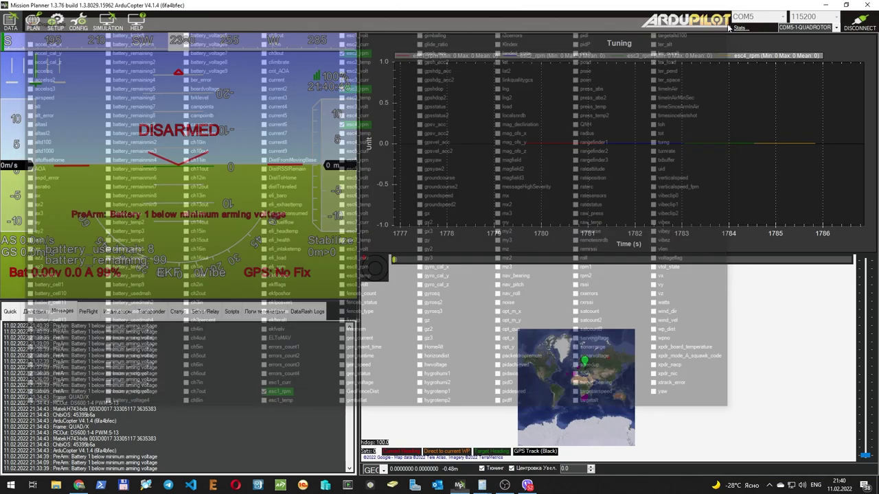
Step: Open the hardware setup pages at the Optional Hardware section
click(55, 21)
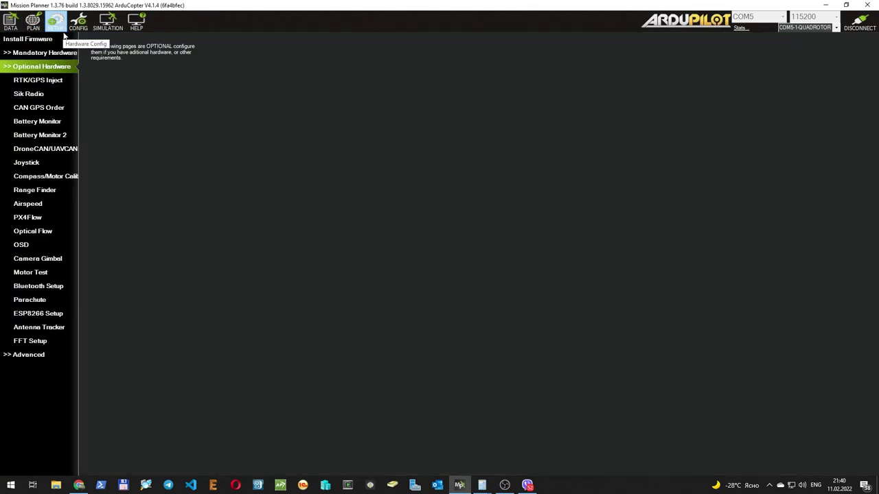